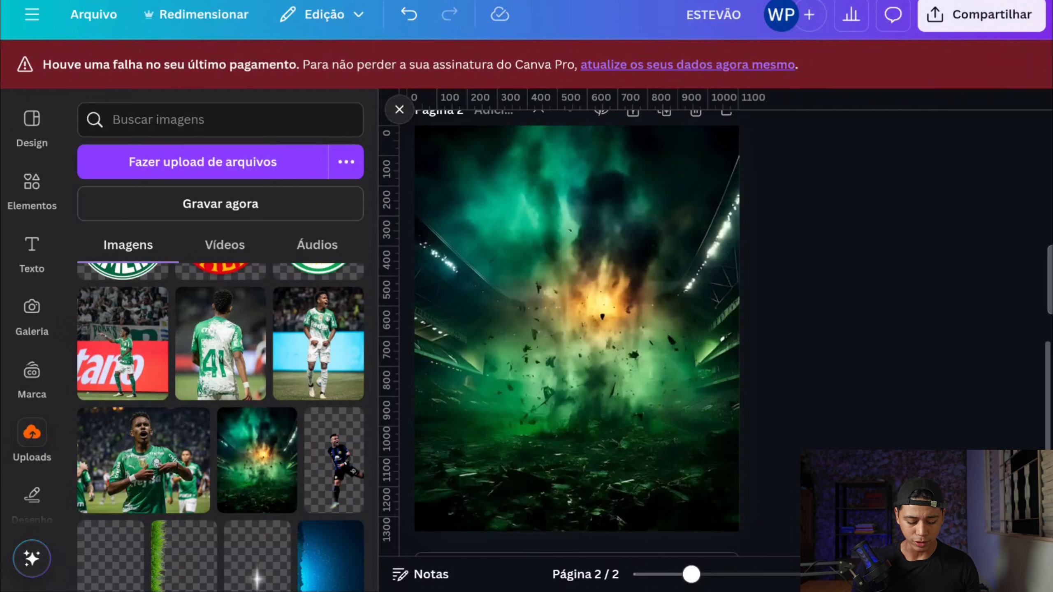
# Step: Add the uploaded photo of the celebrating player to page 2, enlarge it slightly and centre it over the background
pyautogui.click(318, 344)
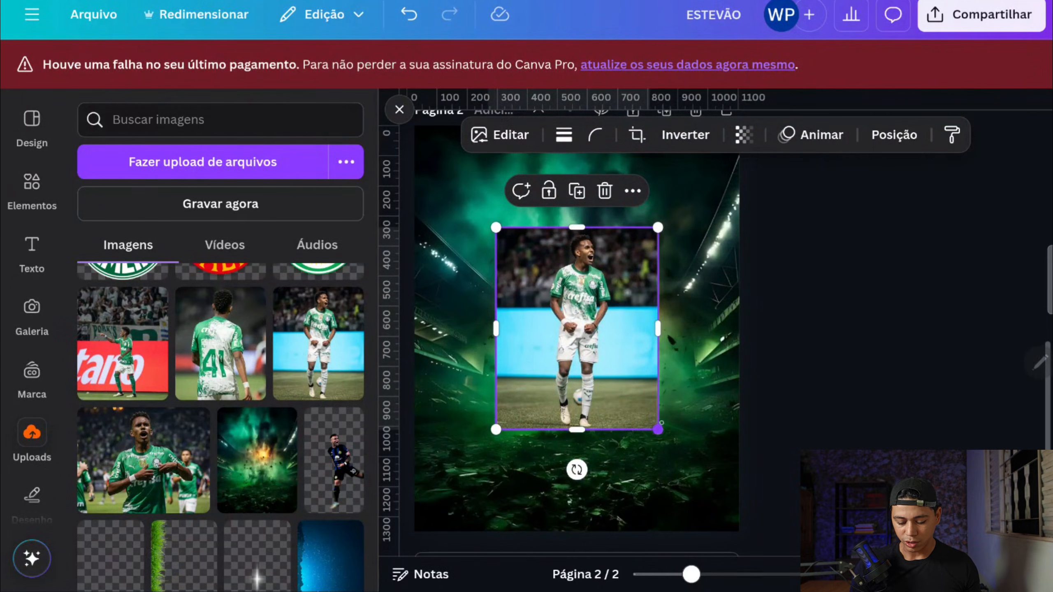
pyautogui.moveTo(657, 429); pyautogui.dragTo(687, 466)
pyautogui.moveTo(591, 347)
pyautogui.mouseDown()
pyautogui.moveTo(576, 328)
pyautogui.moveTo(577, 347)
pyautogui.mouseUp()
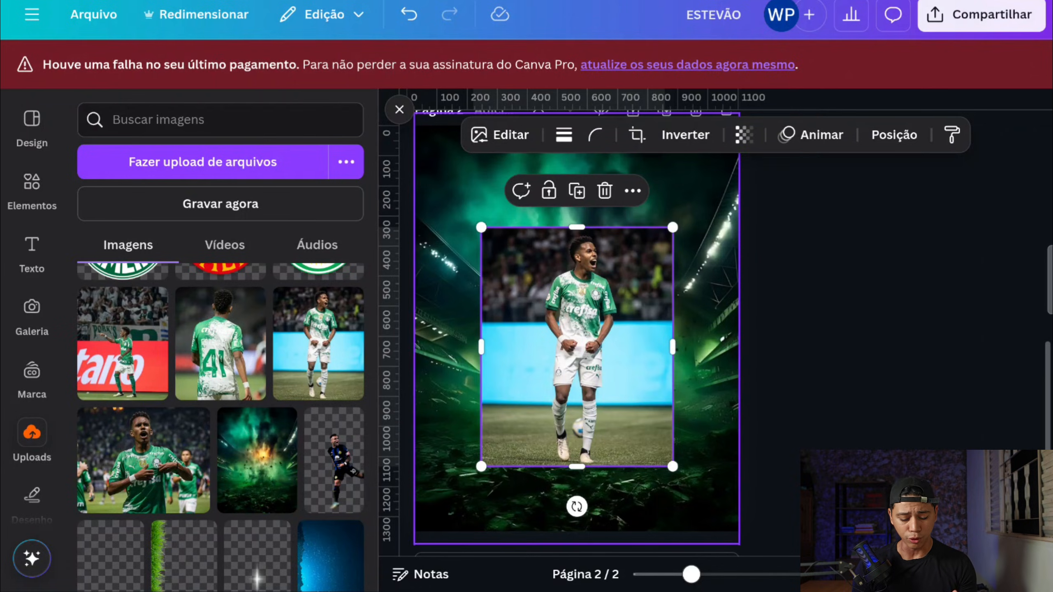
# Step: Add the uploaded back-view photo of the number 41 player and place it at the page's lower-left corner
pyautogui.scroll(5, 220, 415)
pyautogui.click(220, 514)
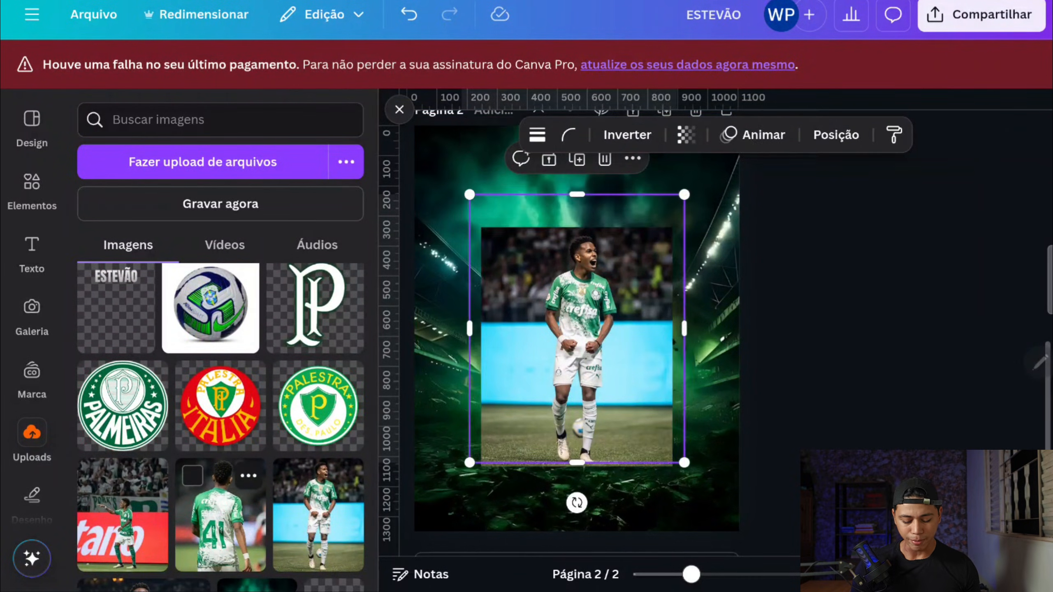
pyautogui.moveTo(576, 328); pyautogui.dragTo(446, 439)
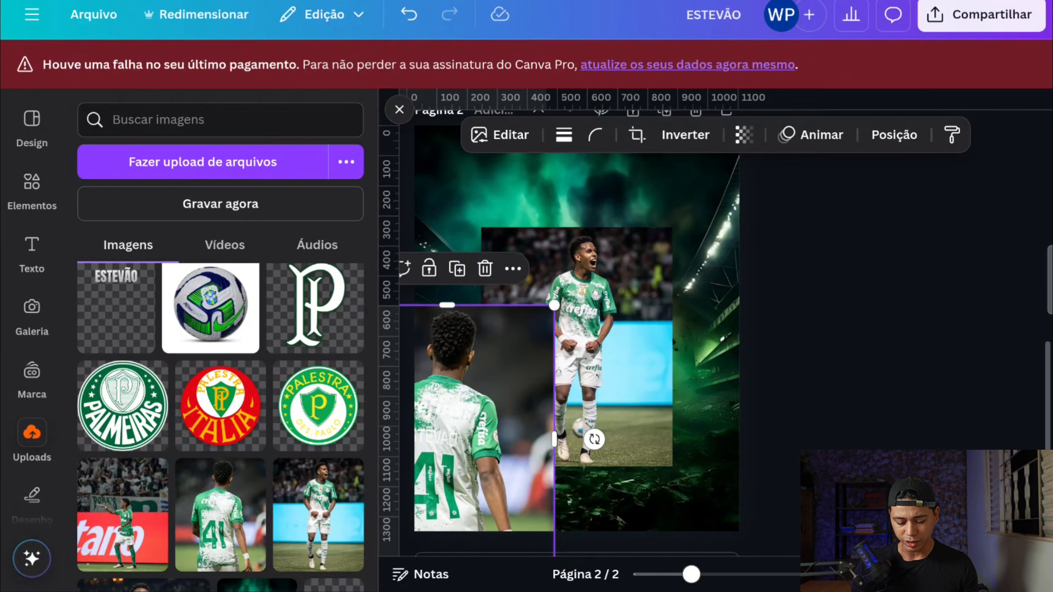
# Step: Add the uploaded football image, place it beside the celebrating player's feet and remove its background
pyautogui.click(211, 309)
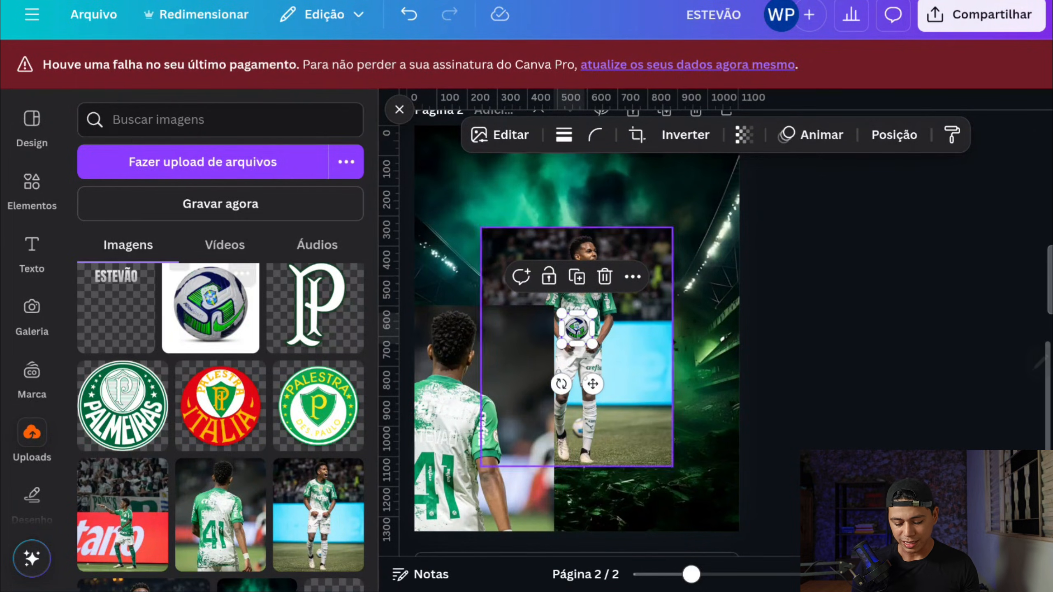
pyautogui.moveTo(577, 329); pyautogui.dragTo(603, 451)
pyautogui.click(501, 135)
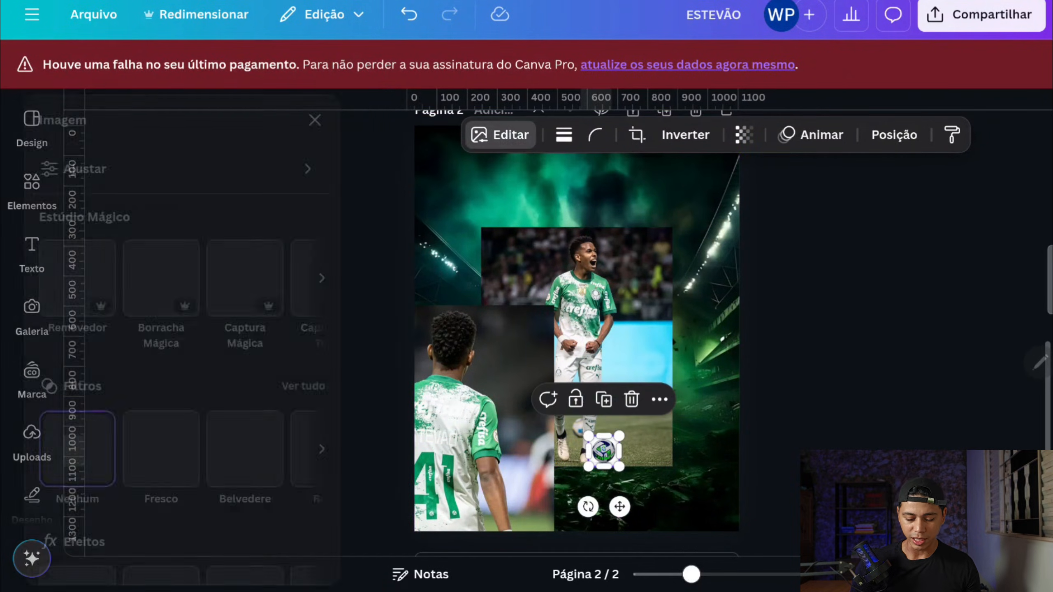
pyautogui.click(115, 278)
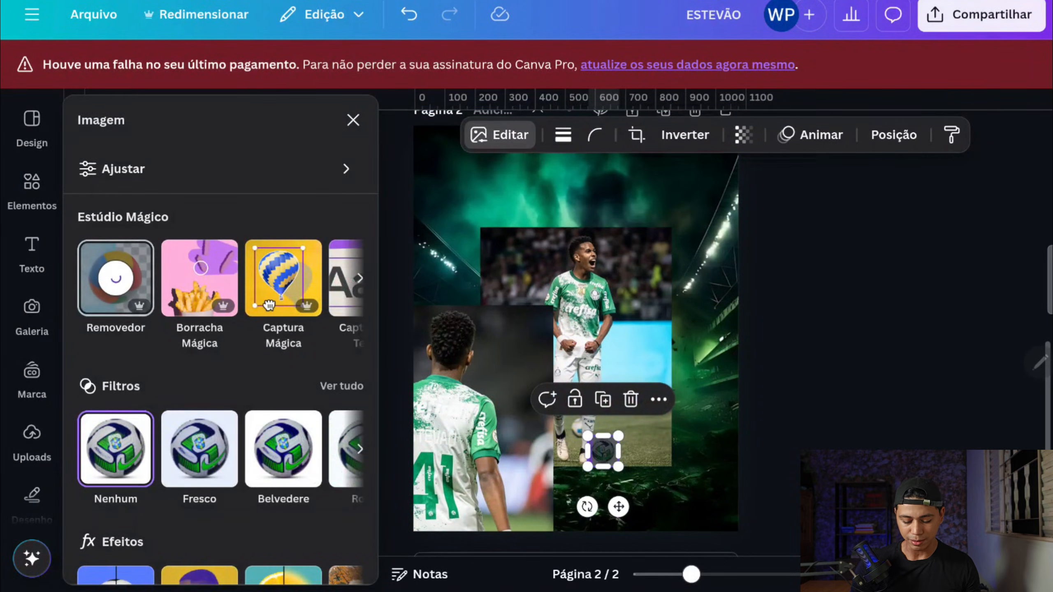
# Step: Remove the backgrounds of both player photos and shift the back-view player slightly upward
pyautogui.click(469, 419)
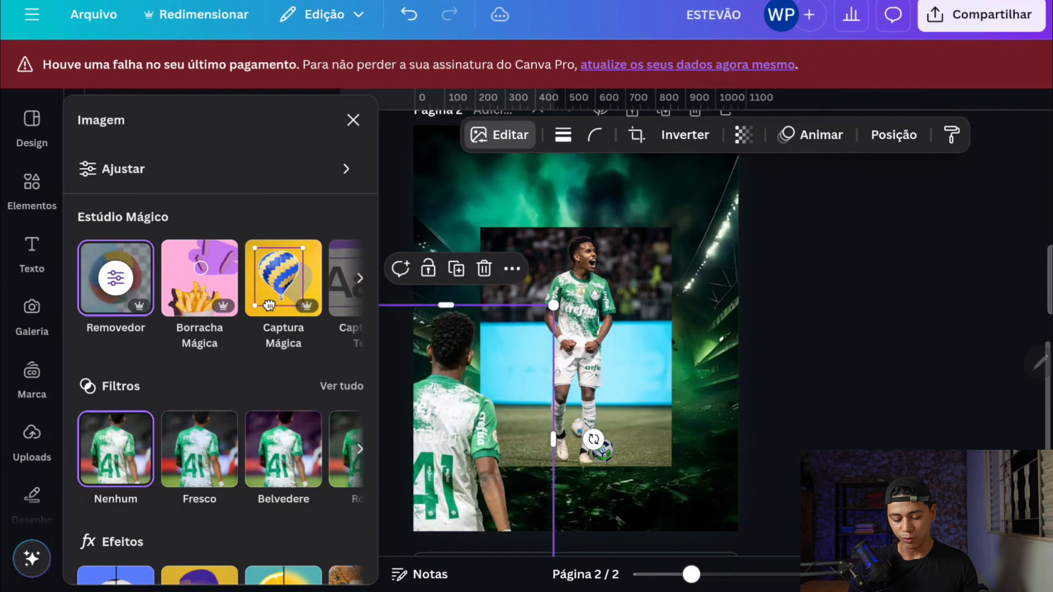
pyautogui.click(580, 340)
pyautogui.click(116, 278)
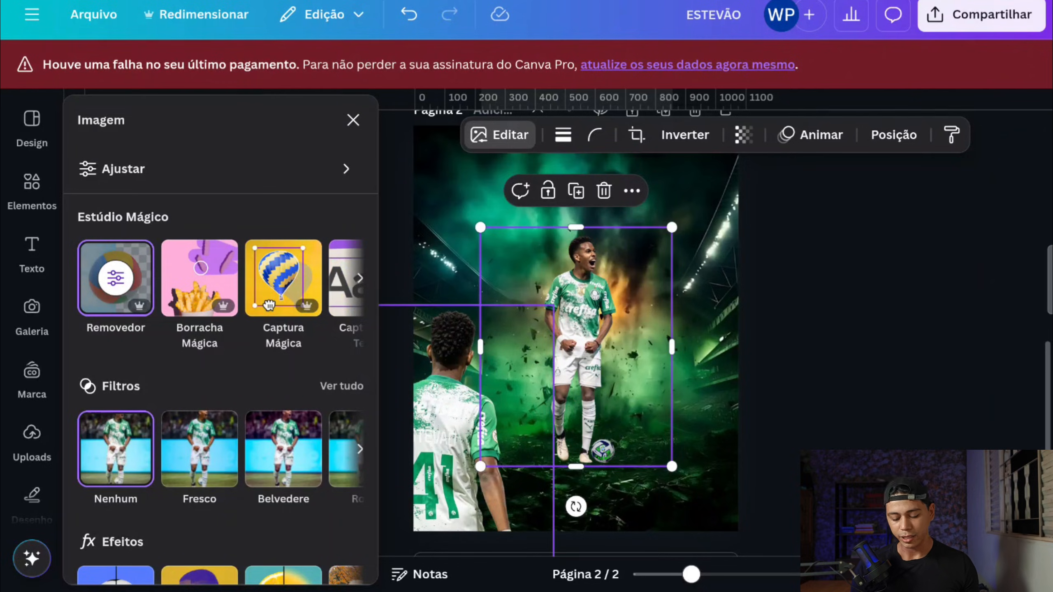
pyautogui.moveTo(456, 415); pyautogui.dragTo(456, 399)
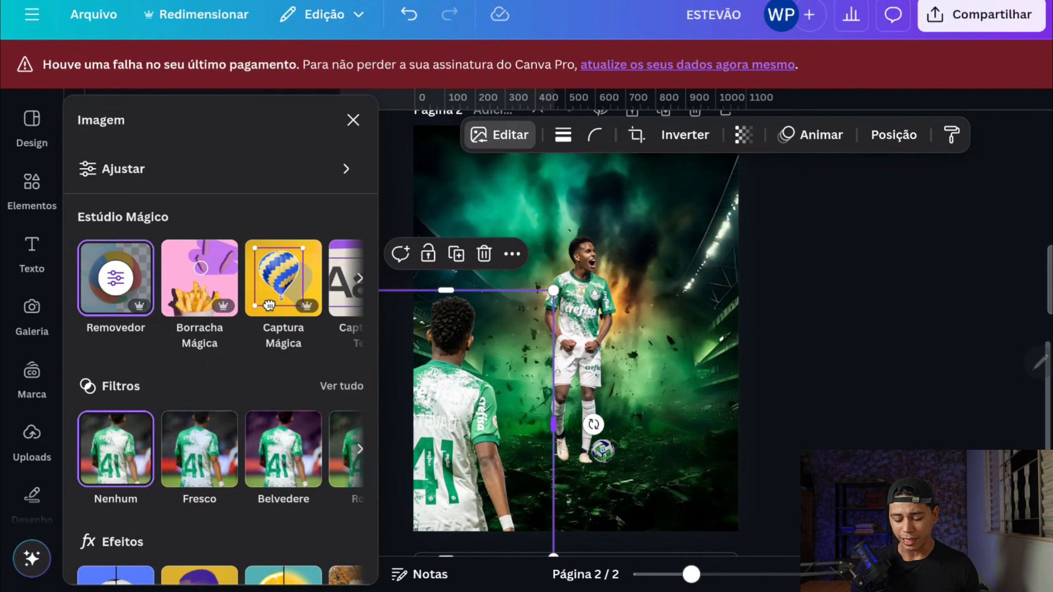
pyautogui.scroll(1, 560, 352)
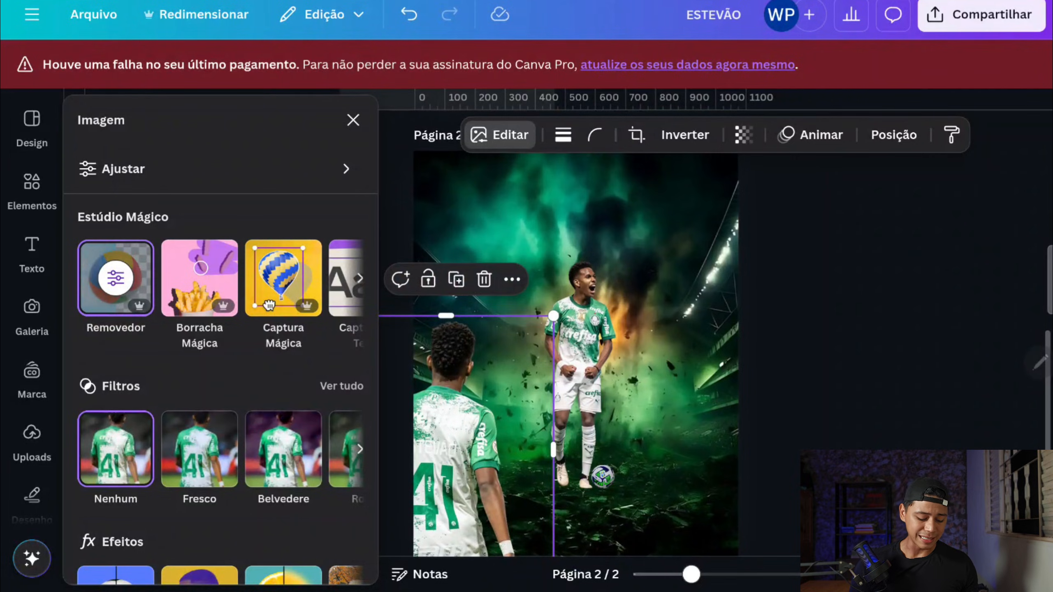
# Step: Add the uploaded American flag image, rotate it upside down and tuck it into the page's lower-right corner
pyautogui.click(32, 437)
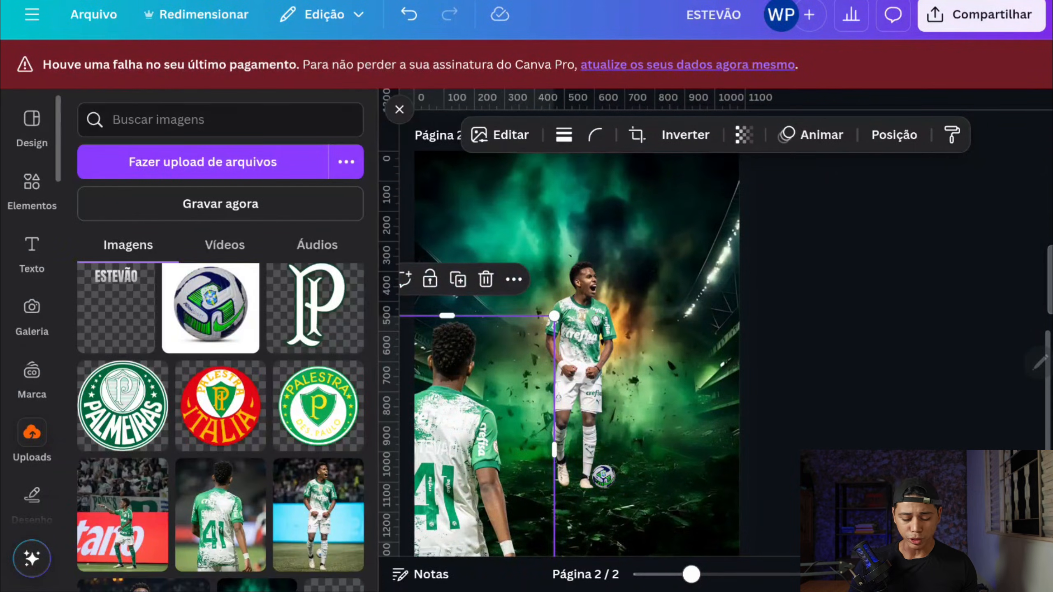
pyautogui.click(211, 308)
pyautogui.scroll(-5, 124, 311)
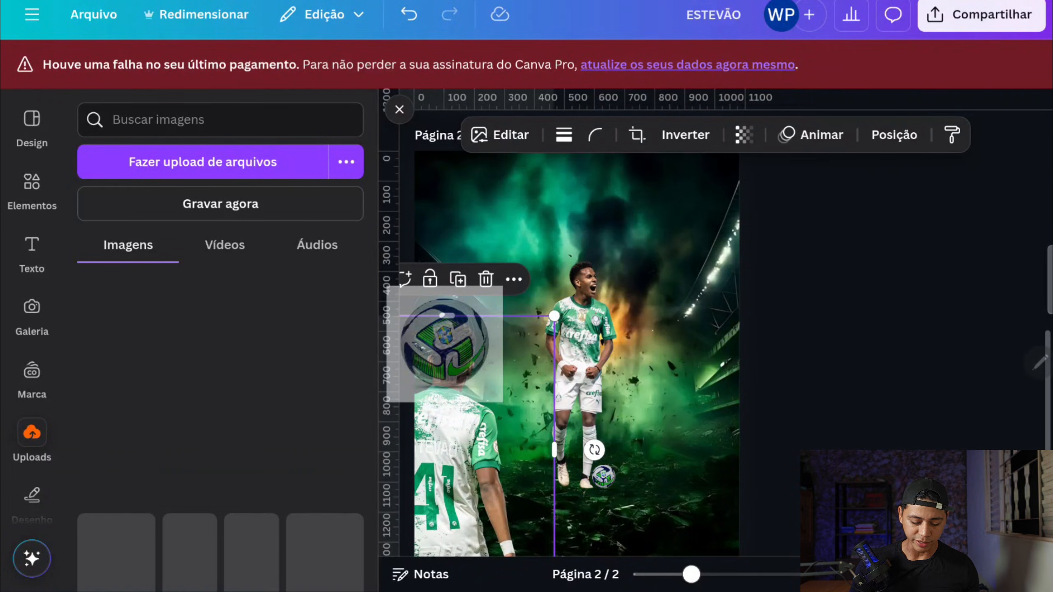
pyautogui.click(109, 328)
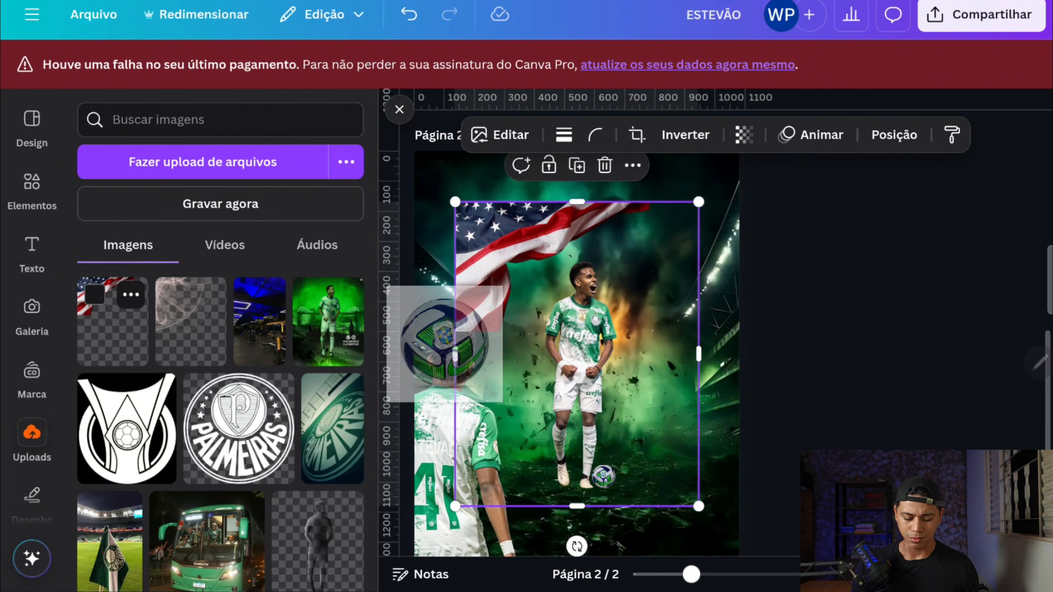
pyautogui.moveTo(577, 354); pyautogui.dragTo(629, 340)
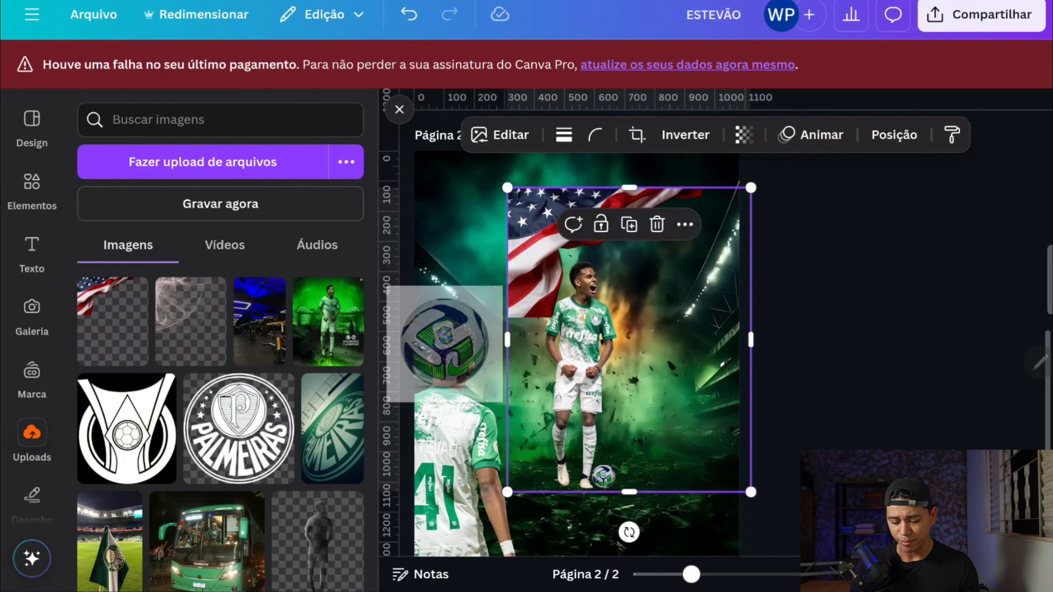
pyautogui.moveTo(629, 532); pyautogui.dragTo(617, 154)
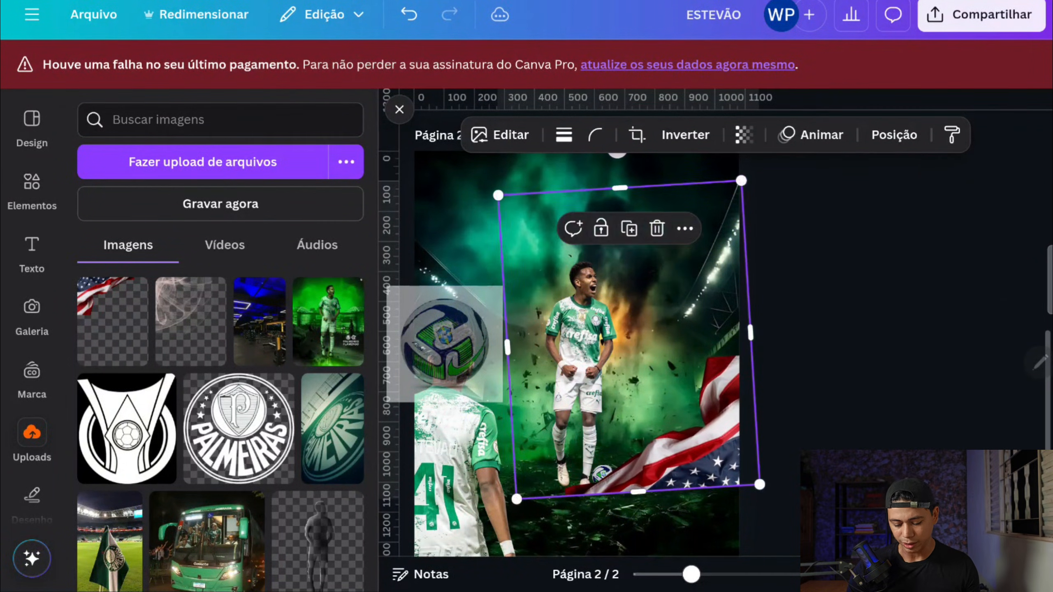
pyautogui.moveTo(675, 441); pyautogui.dragTo(690, 475)
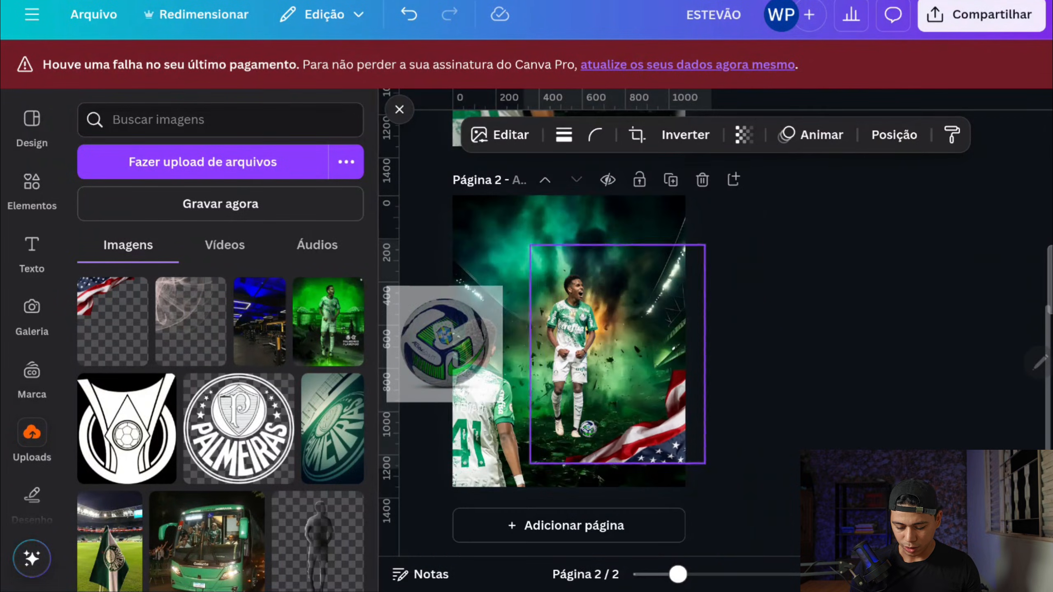
pyautogui.moveTo(617, 206); pyautogui.dragTo(618, 207)
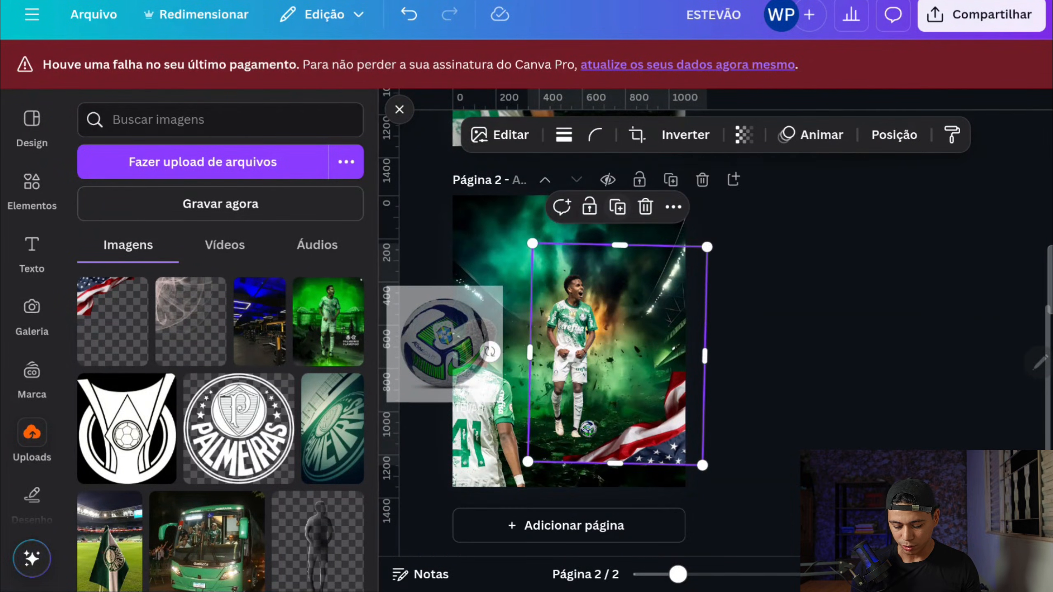
pyautogui.moveTo(663, 431); pyautogui.dragTo(674, 461)
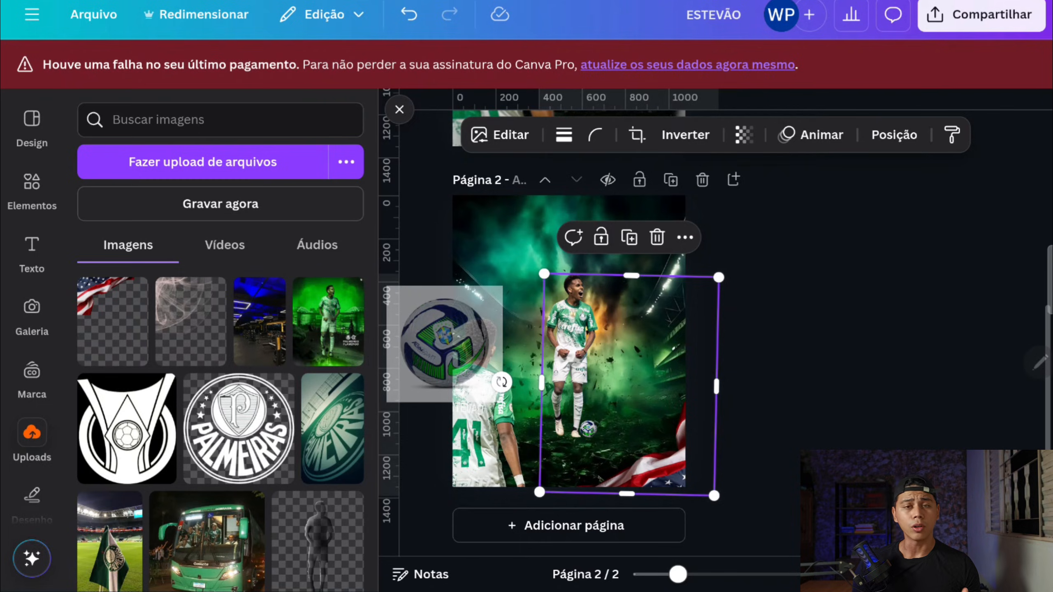
# Step: Add the uploaded smoke overlay and place it at the page's upper-left corner
pyautogui.click(193, 348)
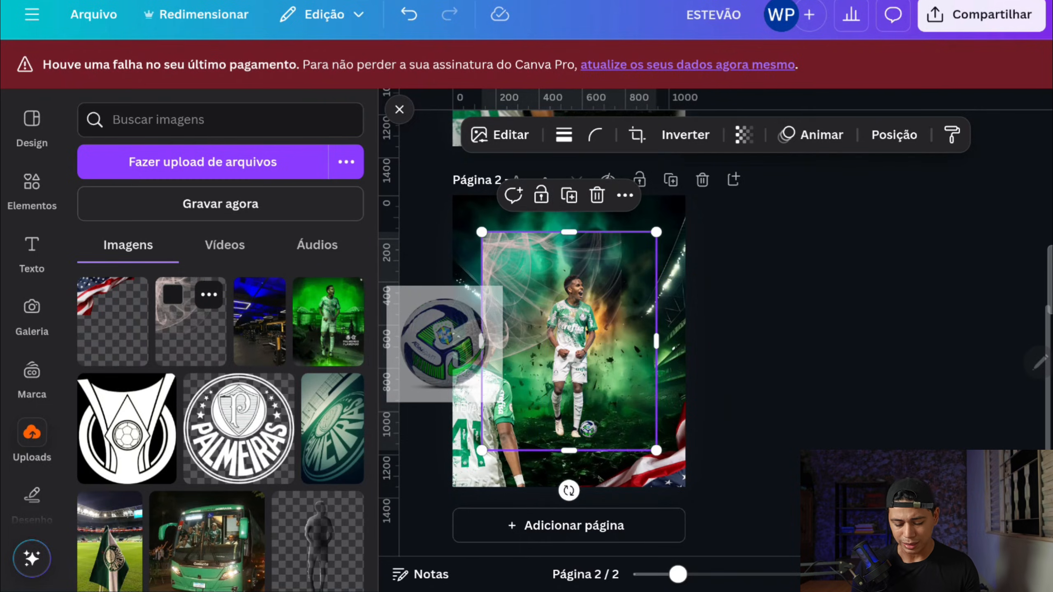
pyautogui.moveTo(538, 324); pyautogui.dragTo(493, 278)
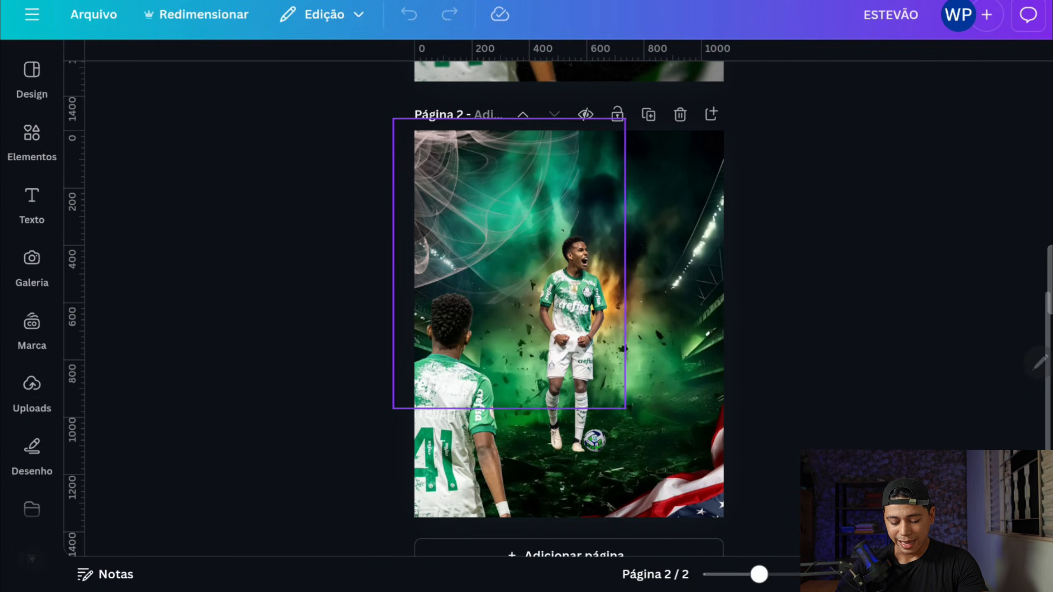
# Step: Enlarge the back-view player to about 954 by 1192 px, shift it slightly left and down, and bring it to the front
pyautogui.moveTo(452, 468); pyautogui.dragTo(451, 414)
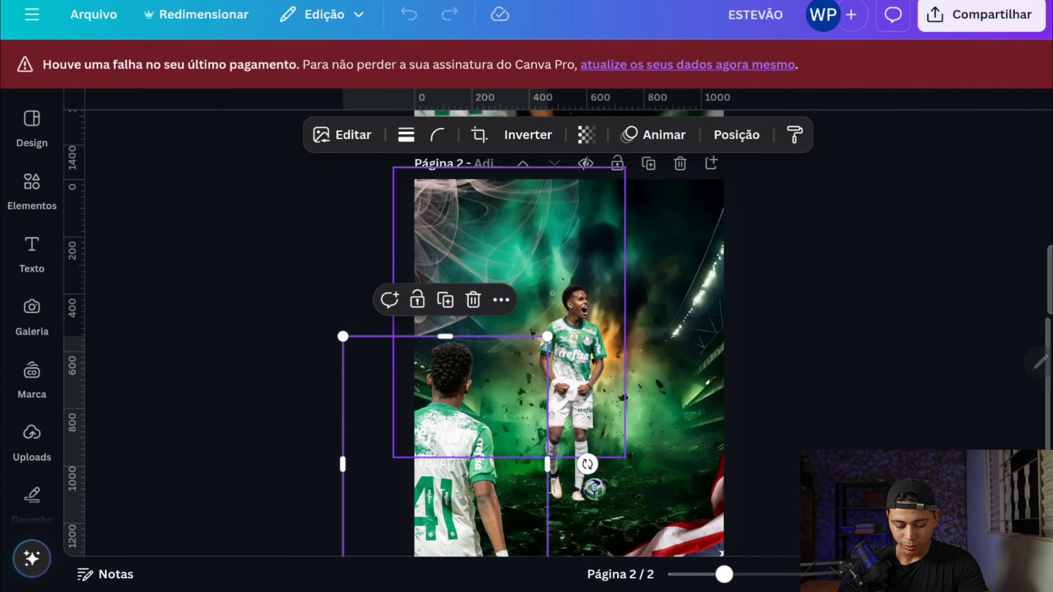
pyautogui.moveTo(547, 336); pyautogui.dragTo(617, 250)
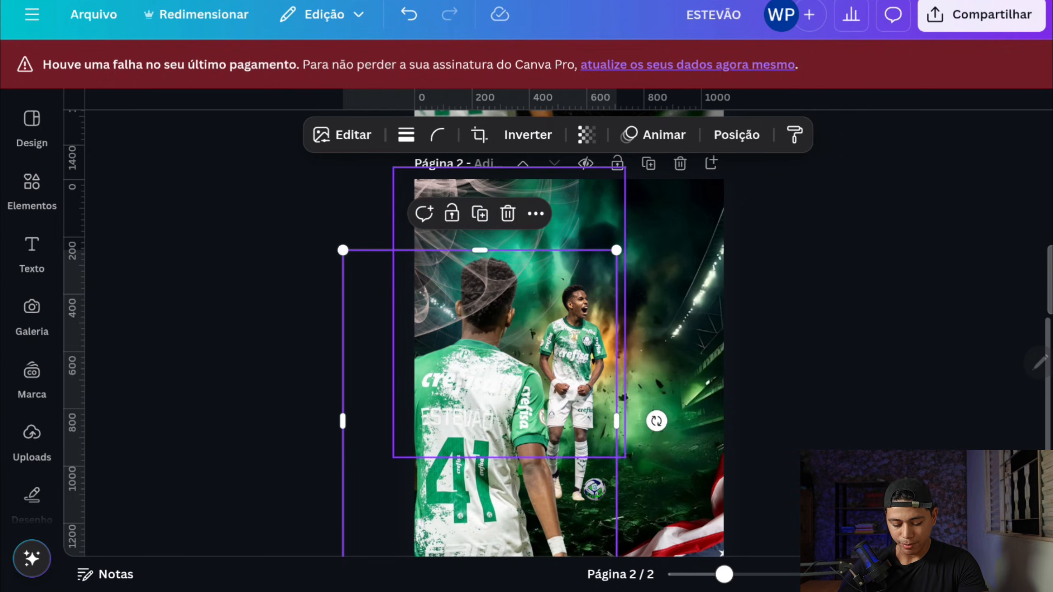
pyautogui.scroll(-1, 569, 352)
pyautogui.moveTo(489, 353); pyautogui.dragTo(467, 361)
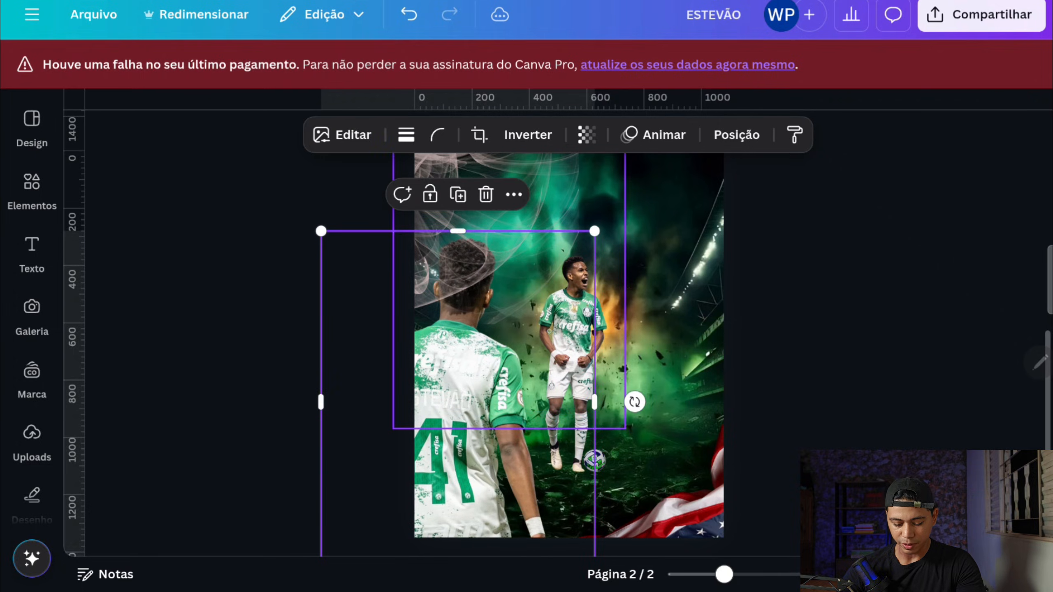
pyautogui.click(736, 135)
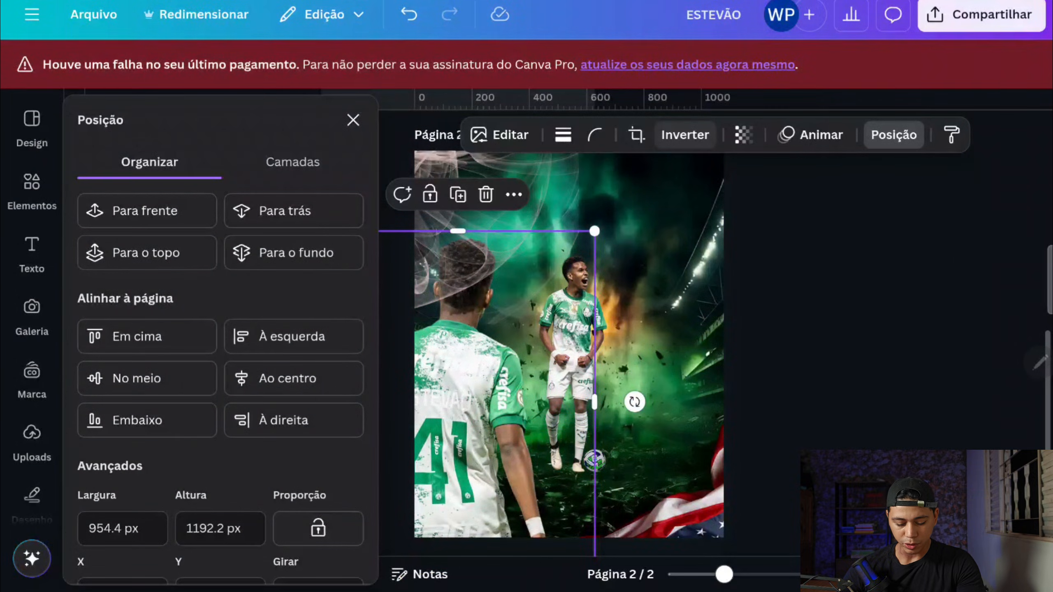
pyautogui.click(147, 253)
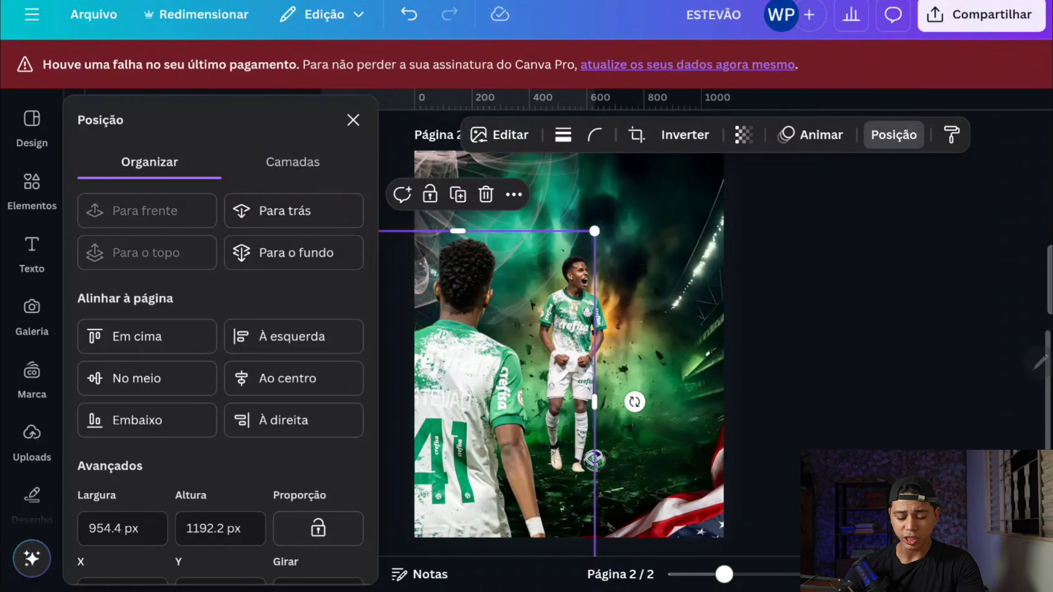
# Step: Move the celebrating player slightly down on the page and deselect it
pyautogui.click(574, 317)
pyautogui.click(570, 376)
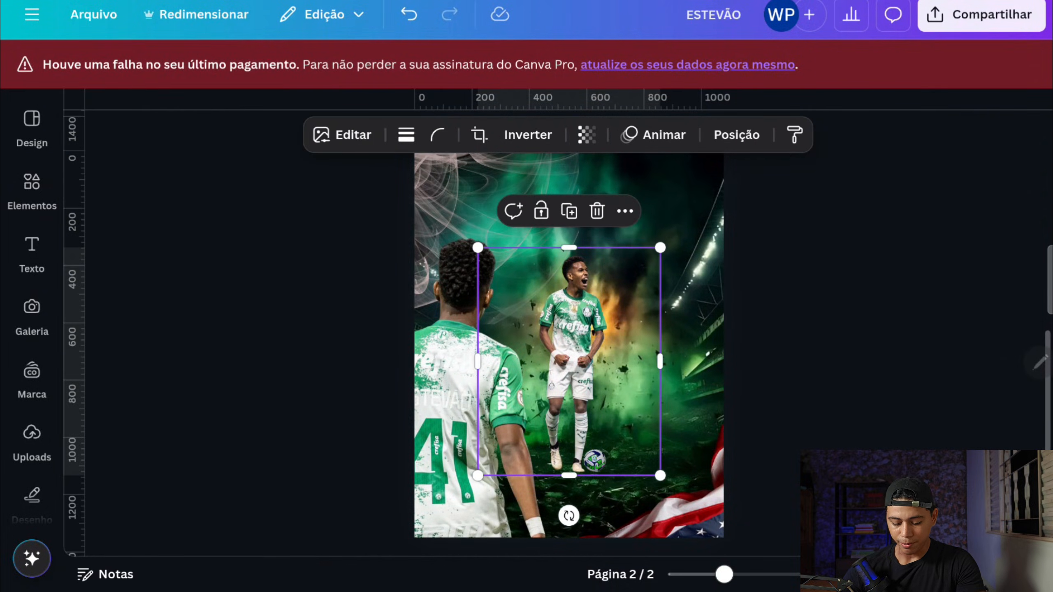
pyautogui.rightClick(625, 378)
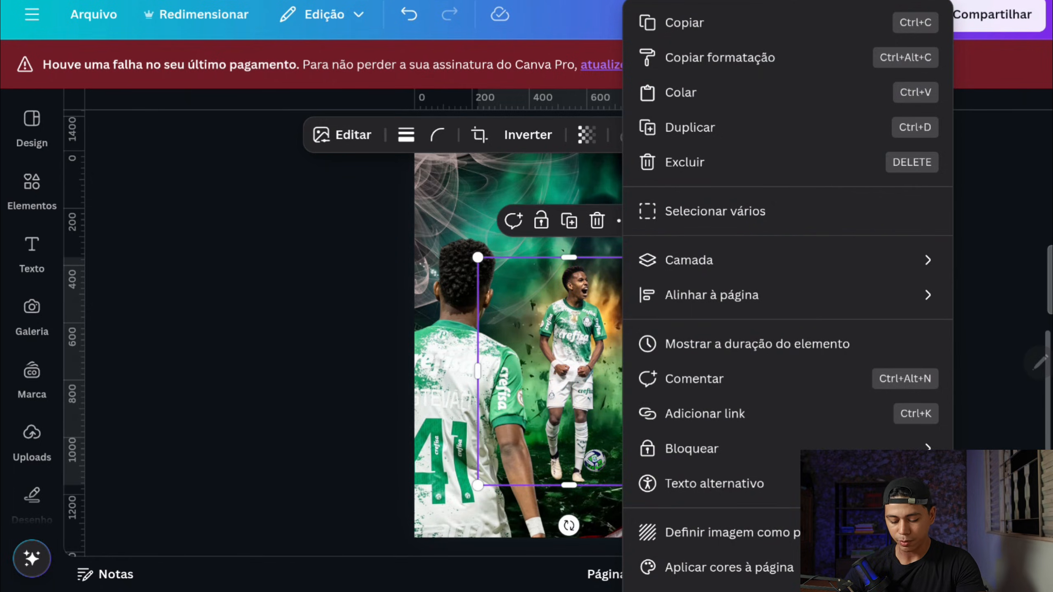
pyautogui.click(257, 332)
pyautogui.click(257, 332)
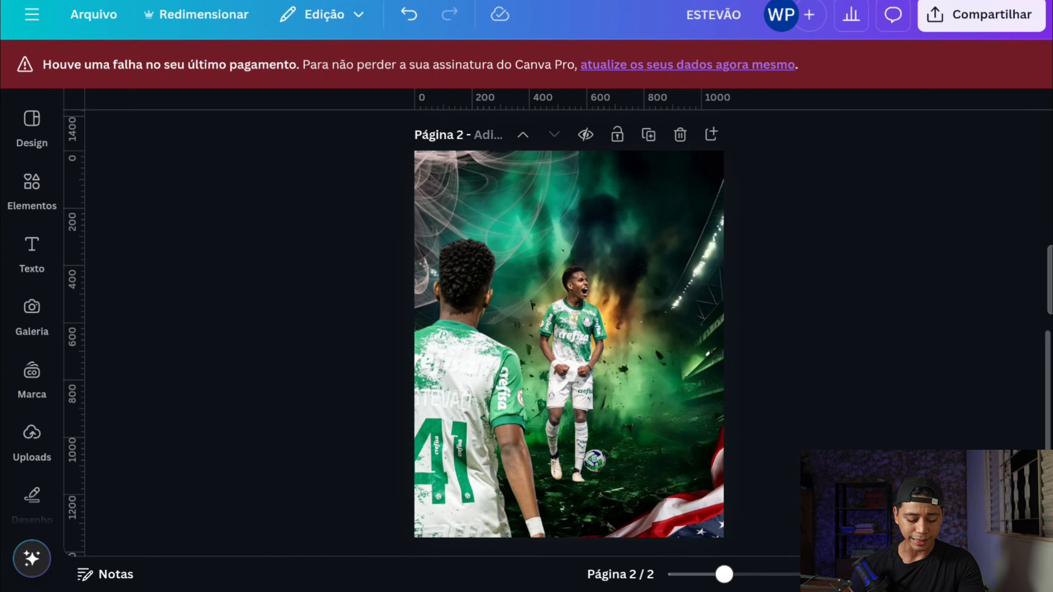
# Step: Open the TypeGradient app and replace its main text with "ESTEVÃO"
pyautogui.scroll(-3, 32, 315)
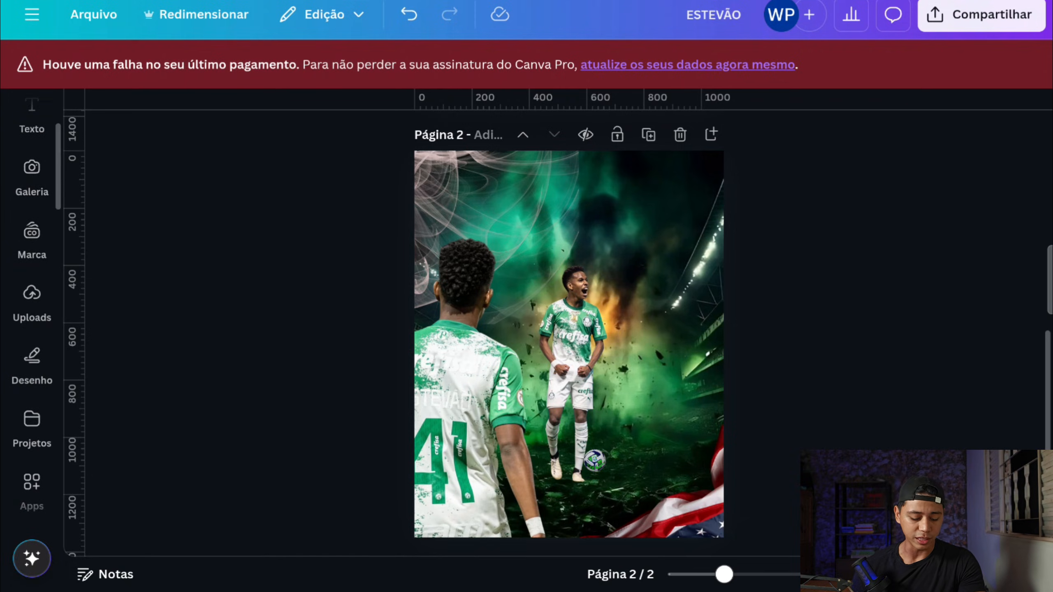
pyautogui.scroll(-10, 32, 315)
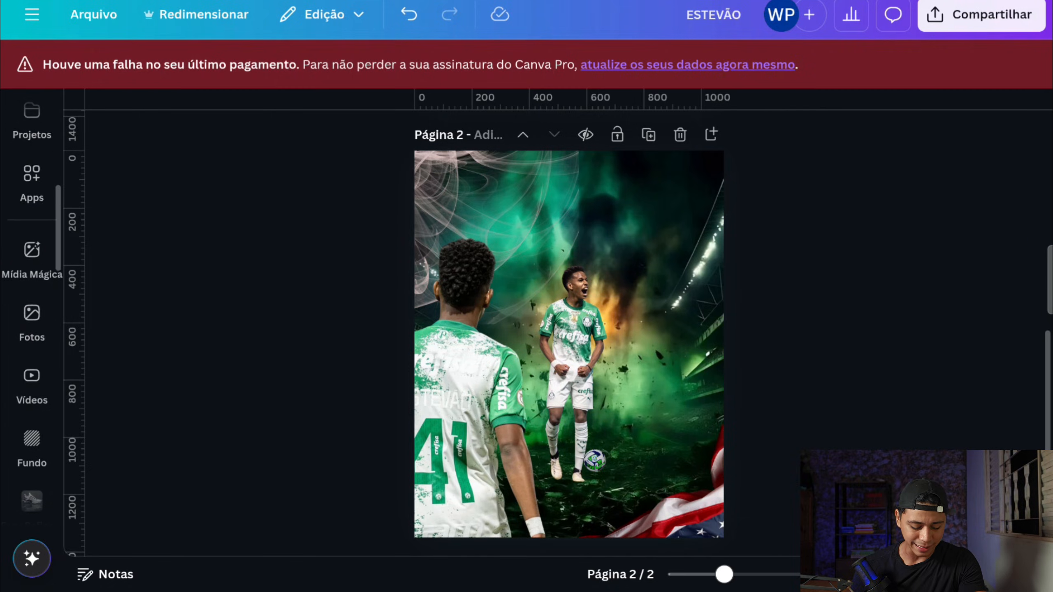
pyautogui.scroll(-1, 32, 315)
pyautogui.scroll(-6, 32, 406)
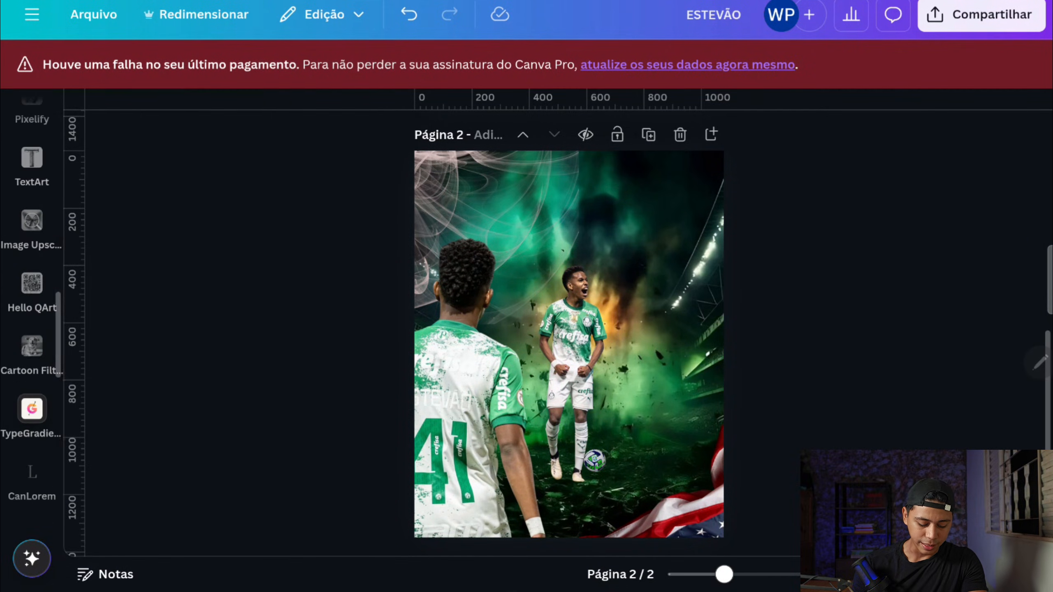
pyautogui.click(33, 410)
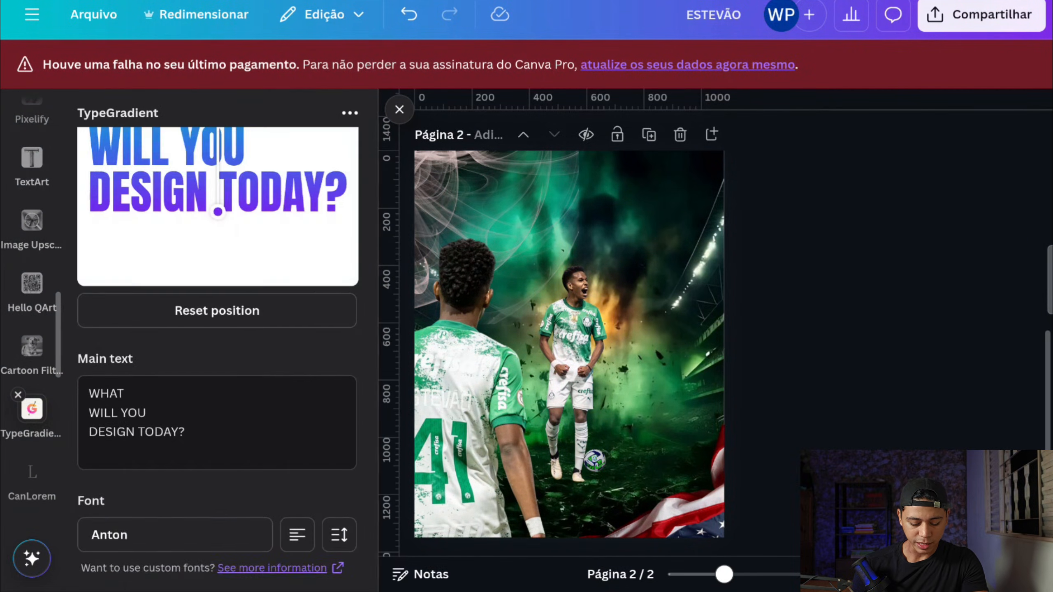
pyautogui.click(186, 444)
pyautogui.click(195, 245)
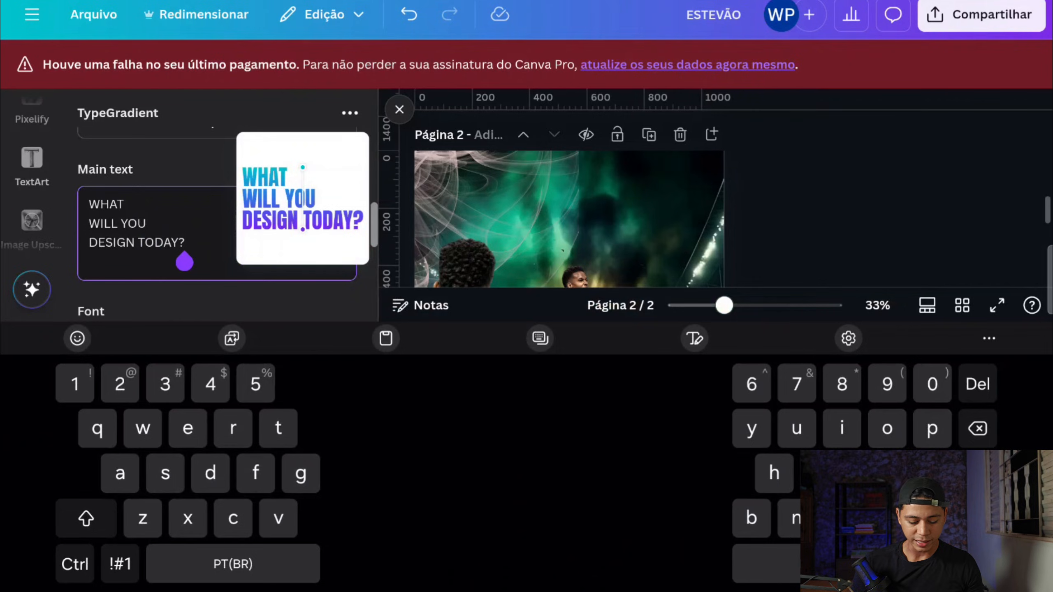
pyautogui.press('BackSpace')
pyautogui.press('BackSpace')
pyautogui.press('BackSpace')
pyautogui.press('BackSpace')
pyautogui.press('BackSpace')
pyautogui.press('BackSpace')
pyautogui.press('BackSpace')
pyautogui.press('BackSpace')
pyautogui.press('BackSpace')
pyautogui.press('BackSpace')
pyautogui.press('BackSpace')
pyautogui.press('BackSpace')
pyautogui.press('BackSpace')
pyautogui.press('BackSpace')
pyautogui.press('BackSpace')
pyautogui.press('BackSpace')
pyautogui.press('BackSpace')
pyautogui.press('BackSpace')
pyautogui.press('BackSpace')
pyautogui.press('BackSpace')
pyautogui.write('ESTEVÃO')
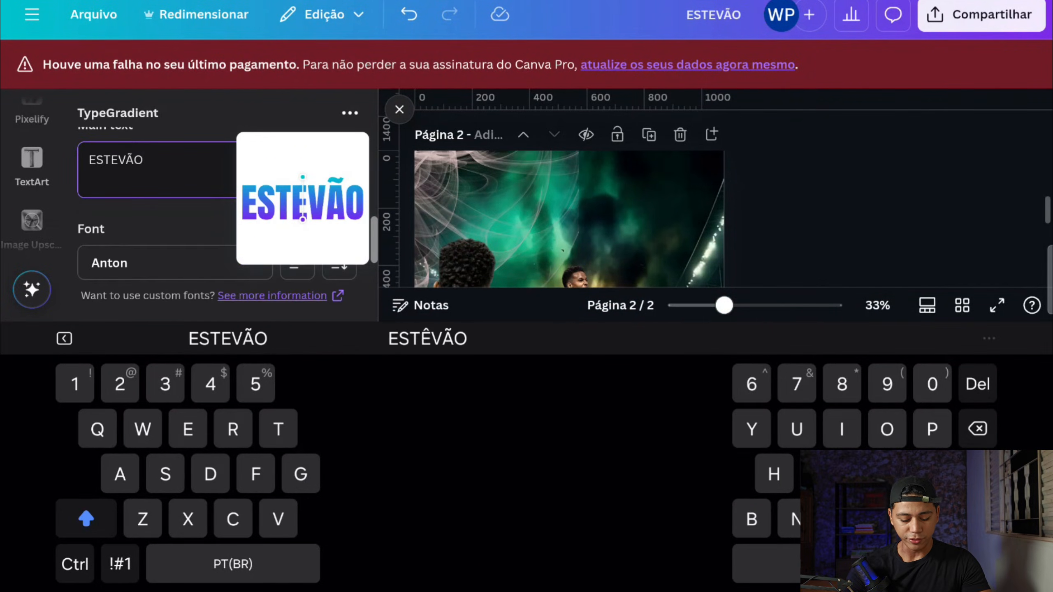
# Step: Recolour the title gradient to run from white to grey and delete its middle blue colour stop
pyautogui.press('Escape')
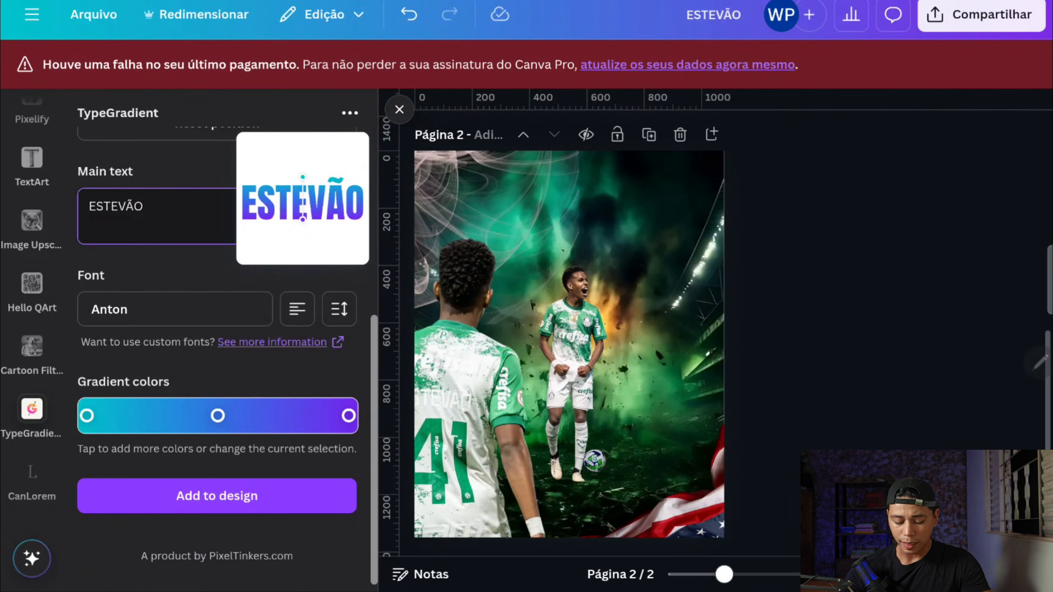
pyautogui.click(88, 416)
pyautogui.moveTo(332, 203); pyautogui.dragTo(92, 181)
pyautogui.click(348, 416)
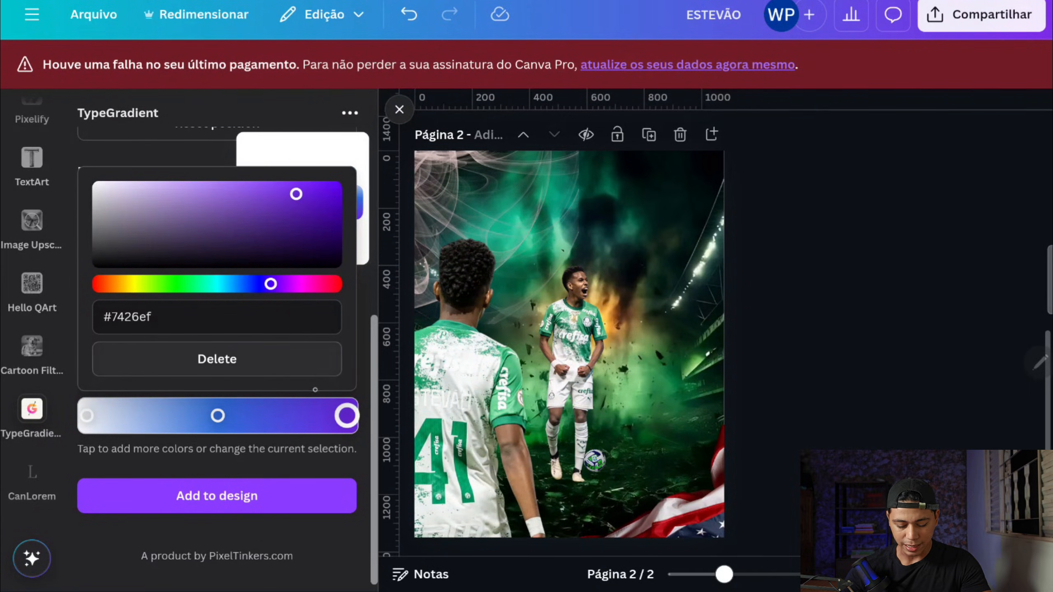
pyautogui.moveTo(295, 193); pyautogui.dragTo(101, 220)
pyautogui.click(217, 415)
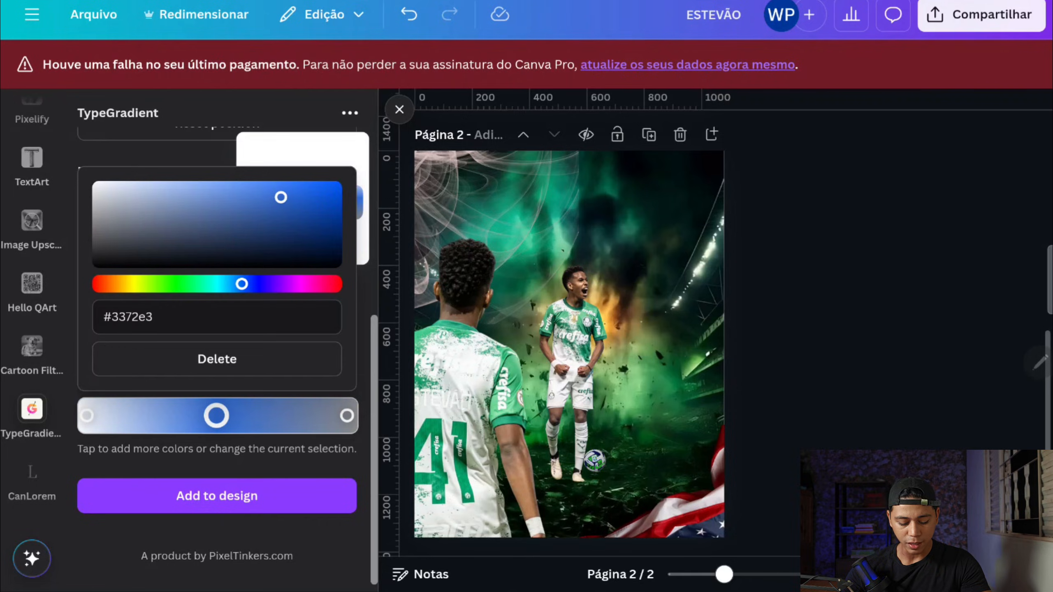
pyautogui.click(216, 359)
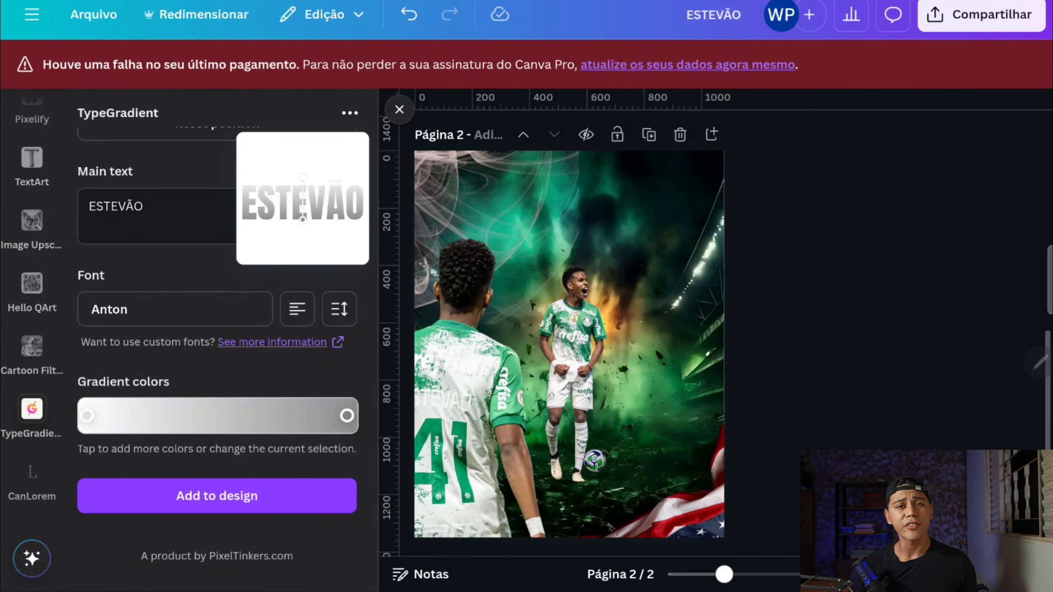
# Step: Add the gradient title to the design and enlarge it to about 687 by 244 px, centred above the celebrating player
pyautogui.click(261, 506)
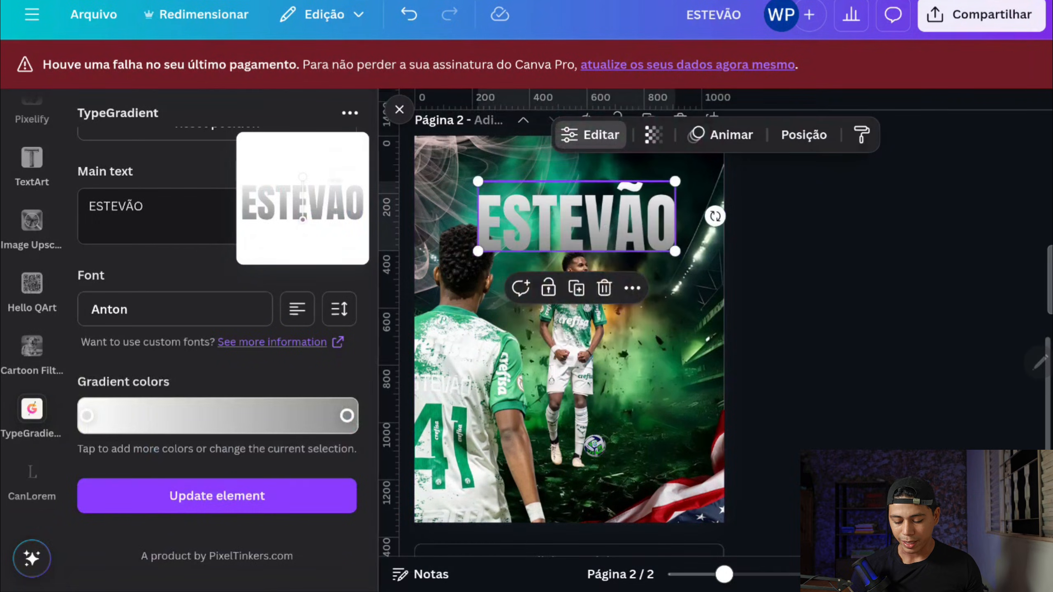
pyautogui.moveTo(576, 216)
pyautogui.mouseDown()
pyautogui.moveTo(596, 242)
pyautogui.moveTo(569, 216)
pyautogui.mouseUp()
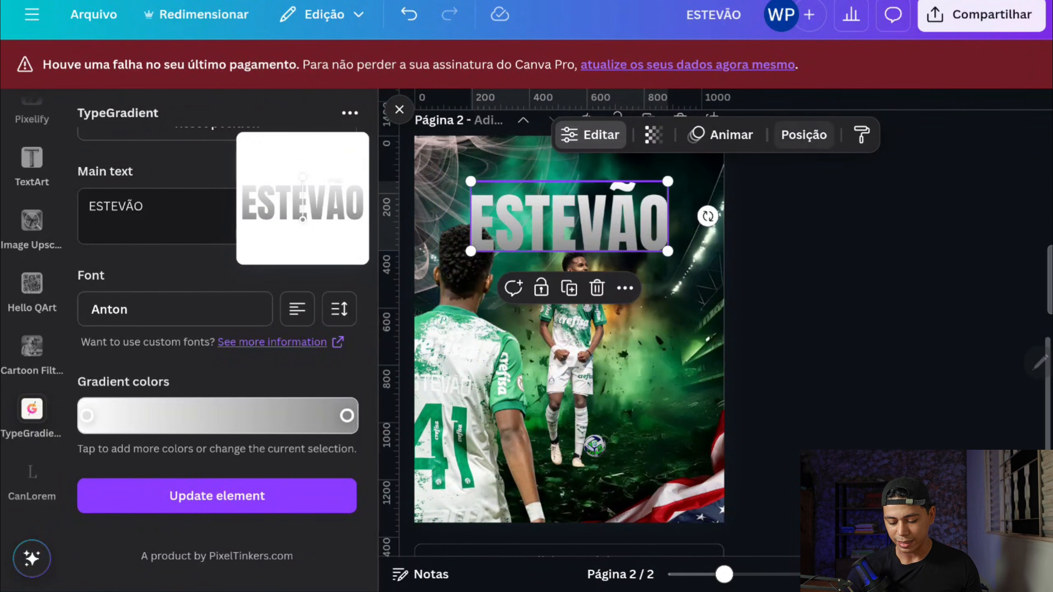
pyautogui.click(803, 135)
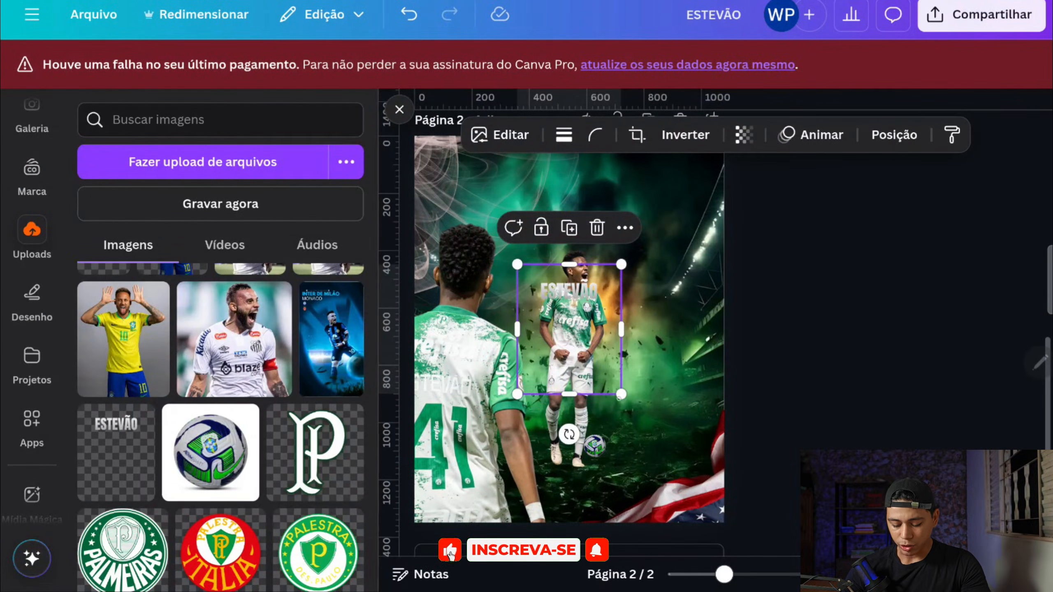
# Step: Enlarge the uploaded transparent "ESTEVÃO" title image to fill the 1080 by 1350 px page
pyautogui.moveTo(620, 393); pyautogui.dragTo(724, 523)
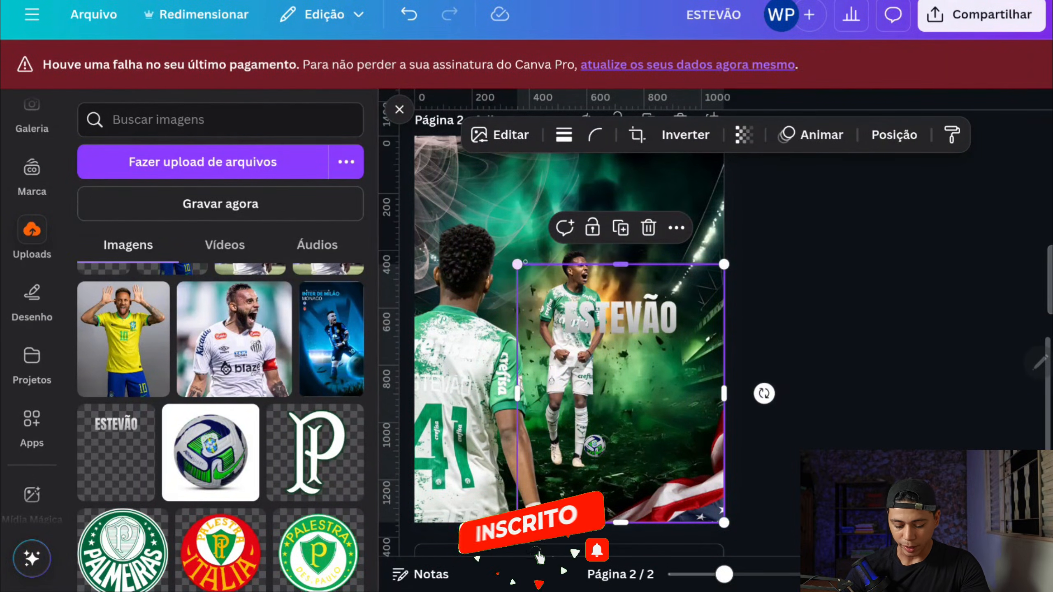
pyautogui.moveTo(517, 264); pyautogui.dragTo(415, 136)
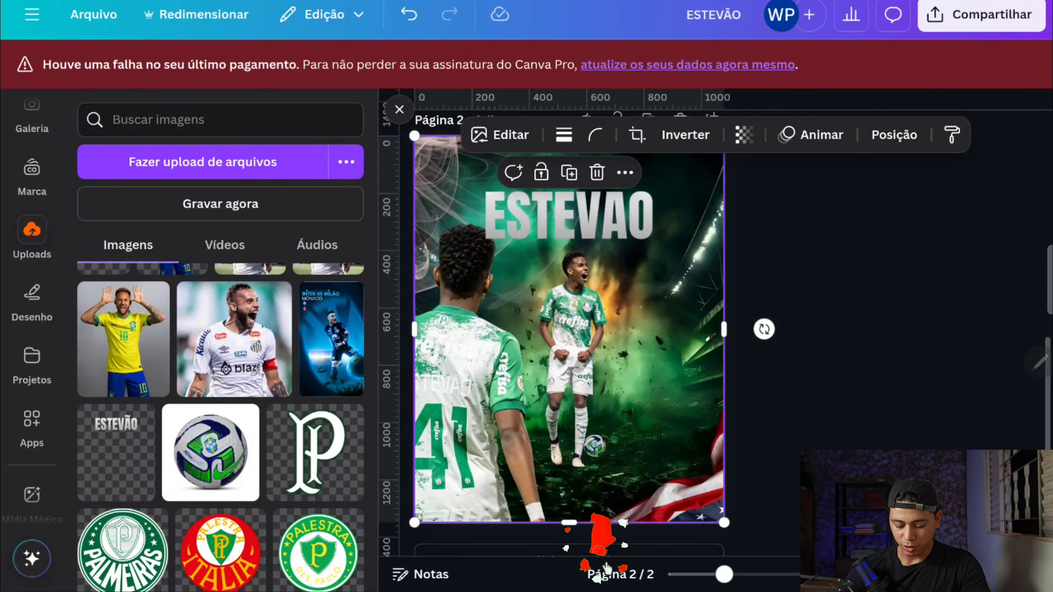
# Step: Send the title image back one layer and crop its lower part to a height of about 460 px
pyautogui.click(894, 135)
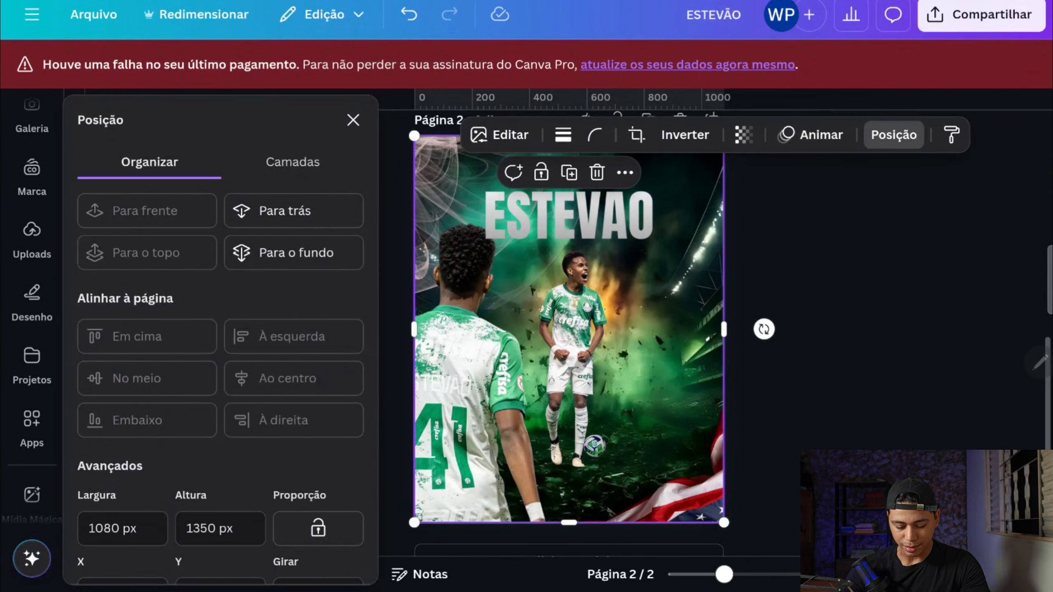
pyautogui.click(291, 207)
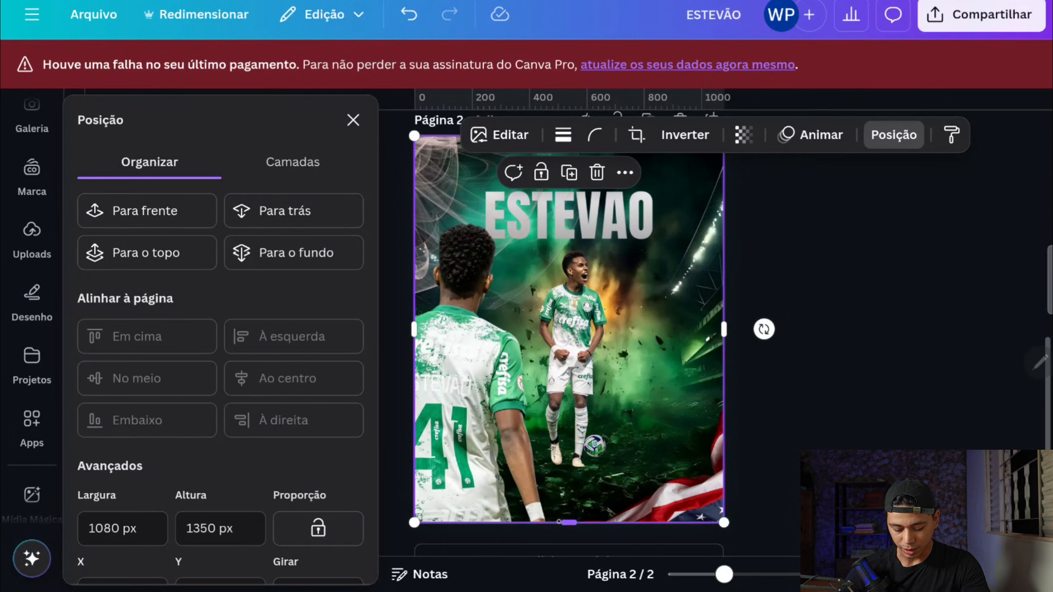
pyautogui.moveTo(569, 522); pyautogui.dragTo(569, 267)
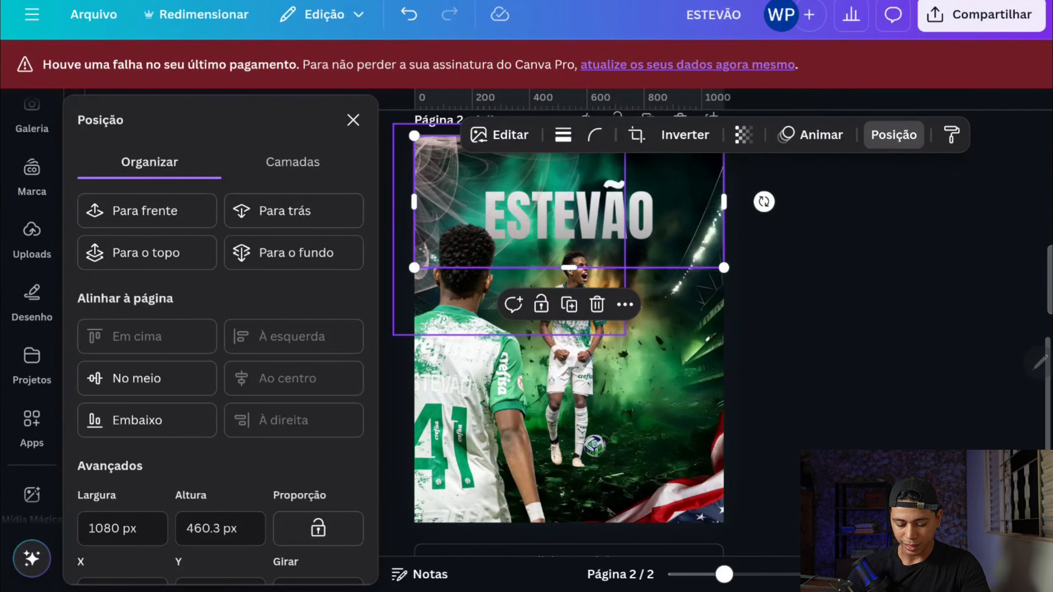
# Step: Add a Horizon text box of size 13.1 on page 2 with the text "- WILLIAM -"
pyautogui.scroll(1, 569, 290)
pyautogui.scroll(2, 32, 446)
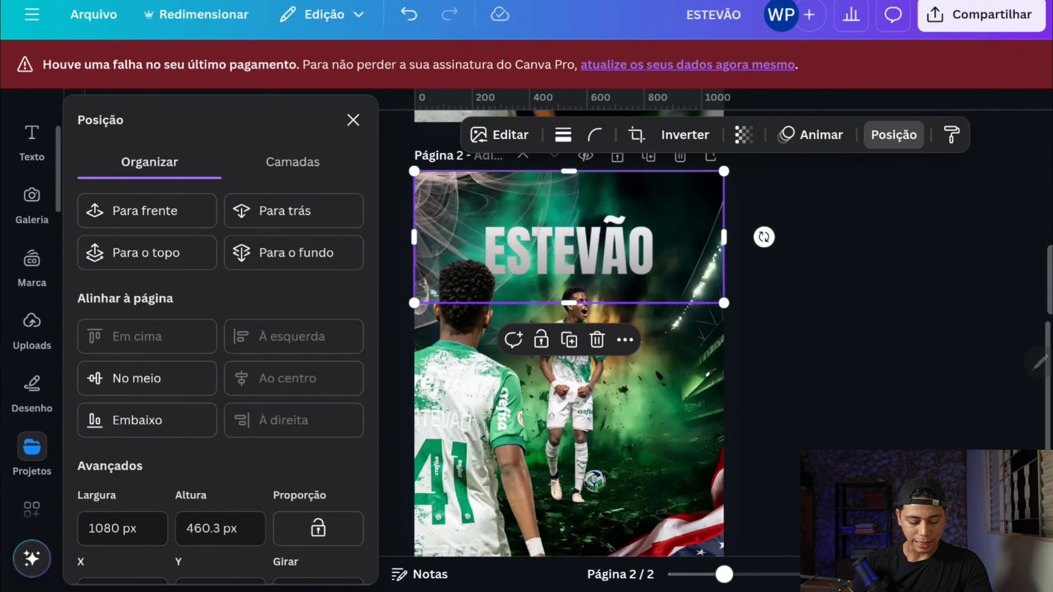
pyautogui.scroll(2, 32, 290)
pyautogui.click(32, 248)
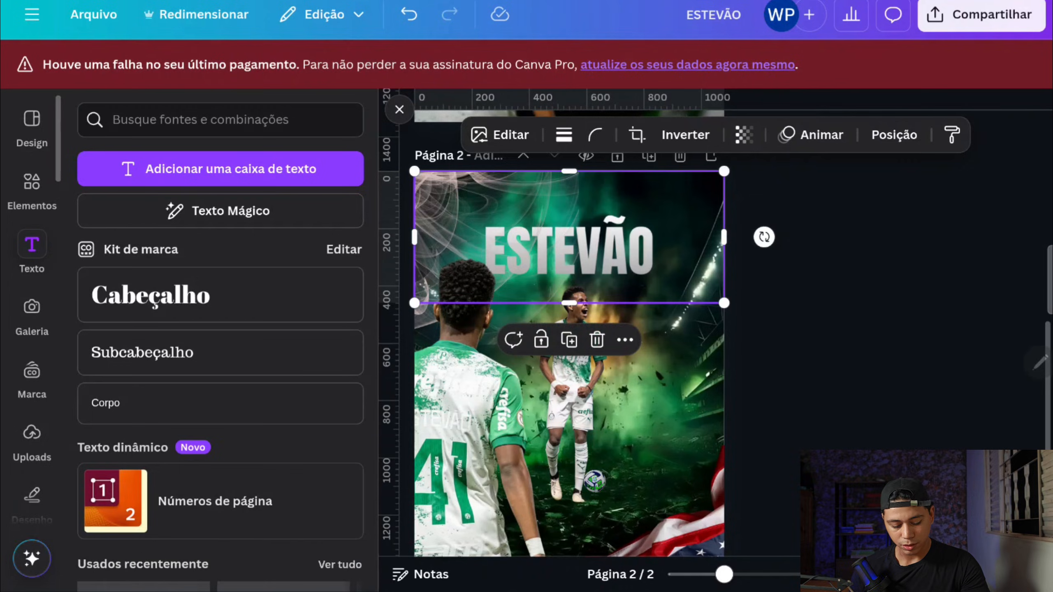
pyautogui.click(220, 169)
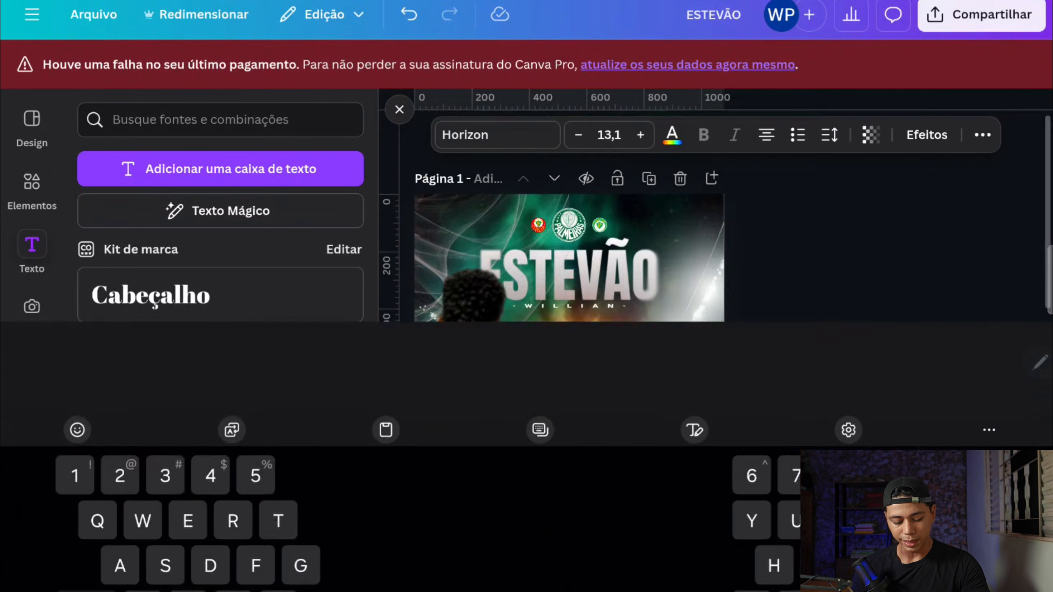
pyautogui.click(120, 564)
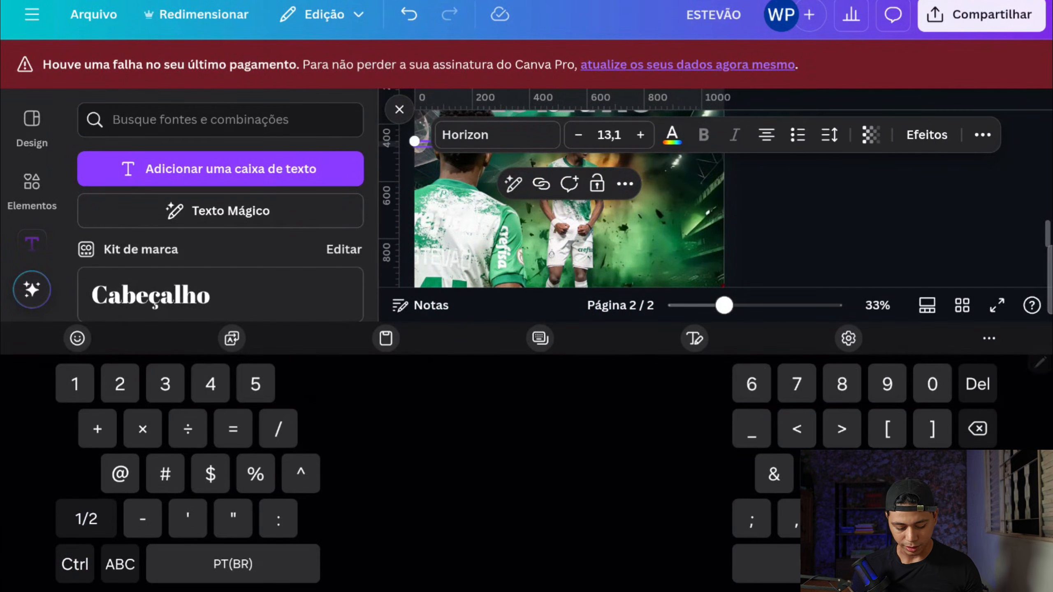
pyautogui.write('@')
pyautogui.click(120, 564)
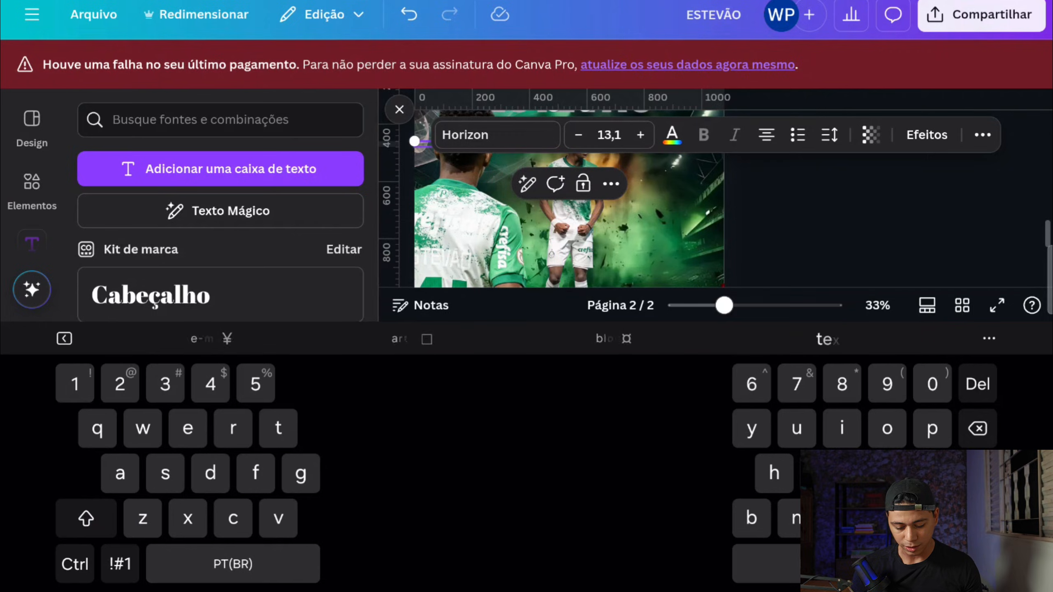
pyautogui.doubleClick(86, 518)
pyautogui.write('WI')
pyautogui.click(120, 564)
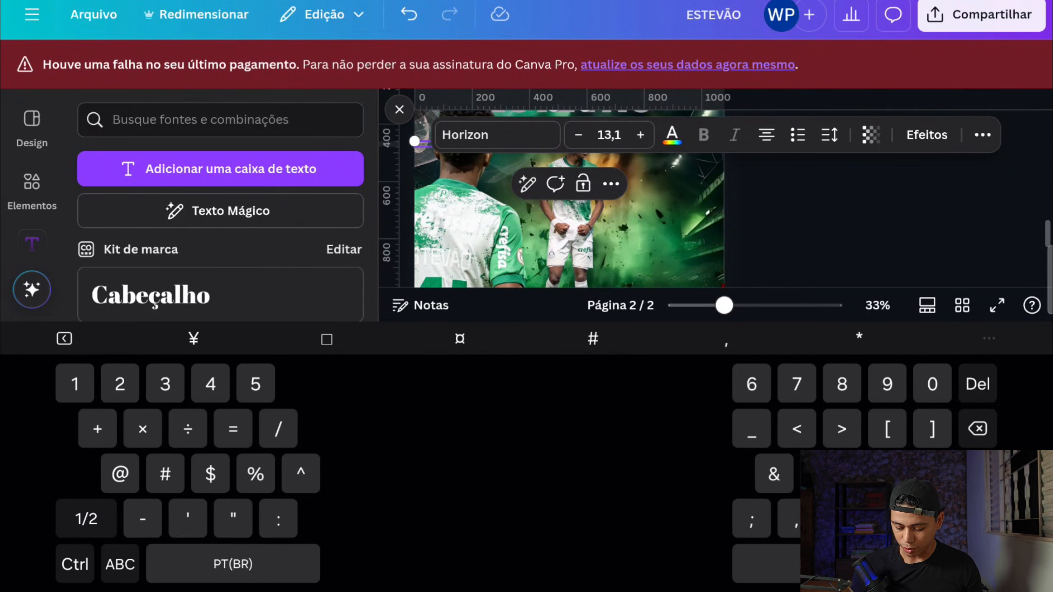
# Step: Set the "WILLIAM" subtitle's letter spacing to 800 and insert extra spaces between its letters to even them out
pyautogui.scroll(2, 569, 199)
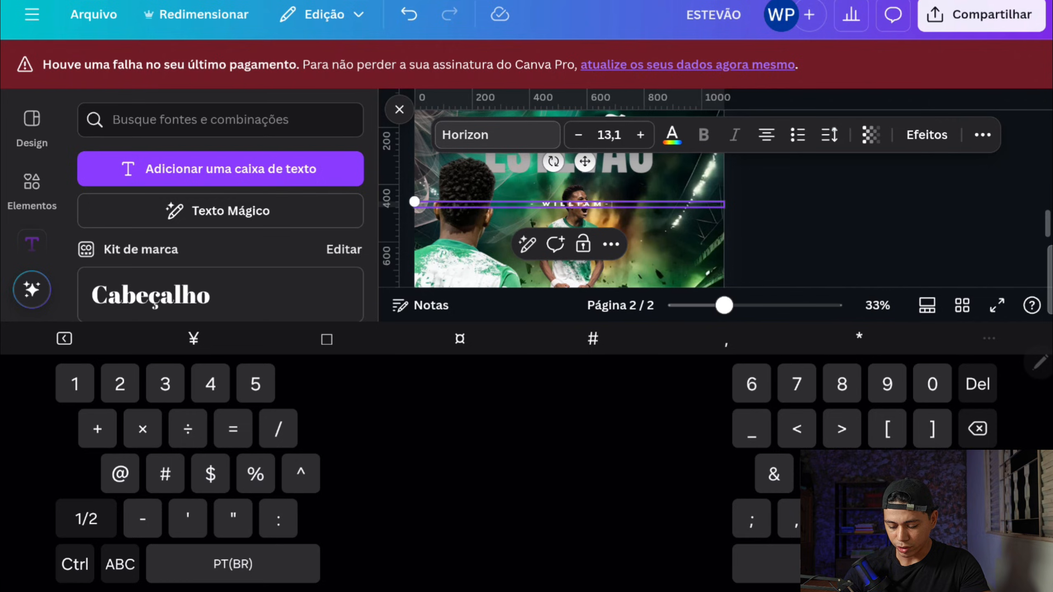
pyautogui.click(830, 134)
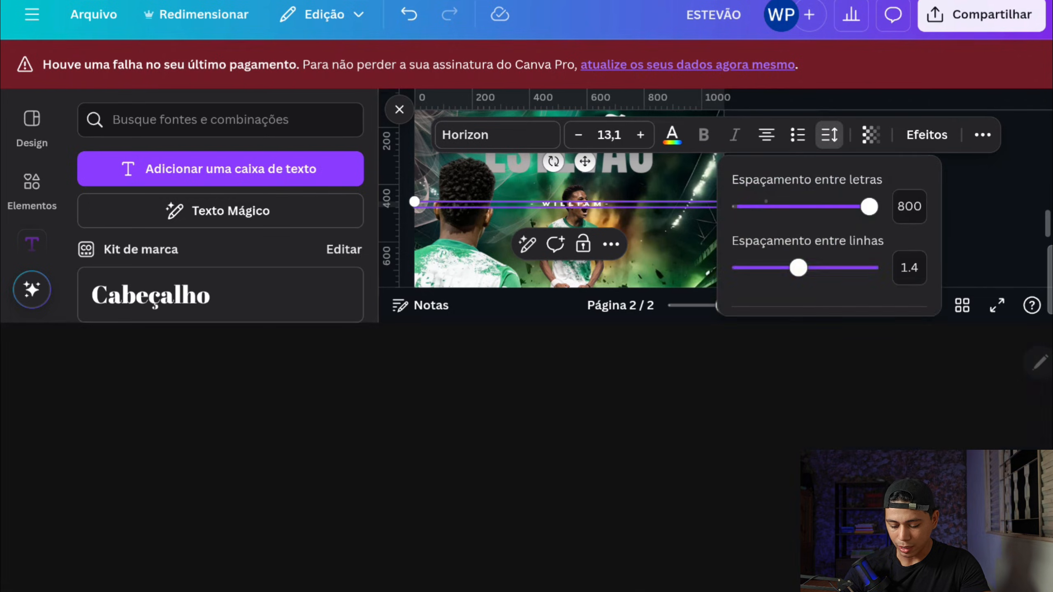
pyautogui.moveTo(869, 206)
pyautogui.mouseDown()
pyautogui.moveTo(797, 206)
pyautogui.moveTo(869, 206)
pyautogui.mouseUp()
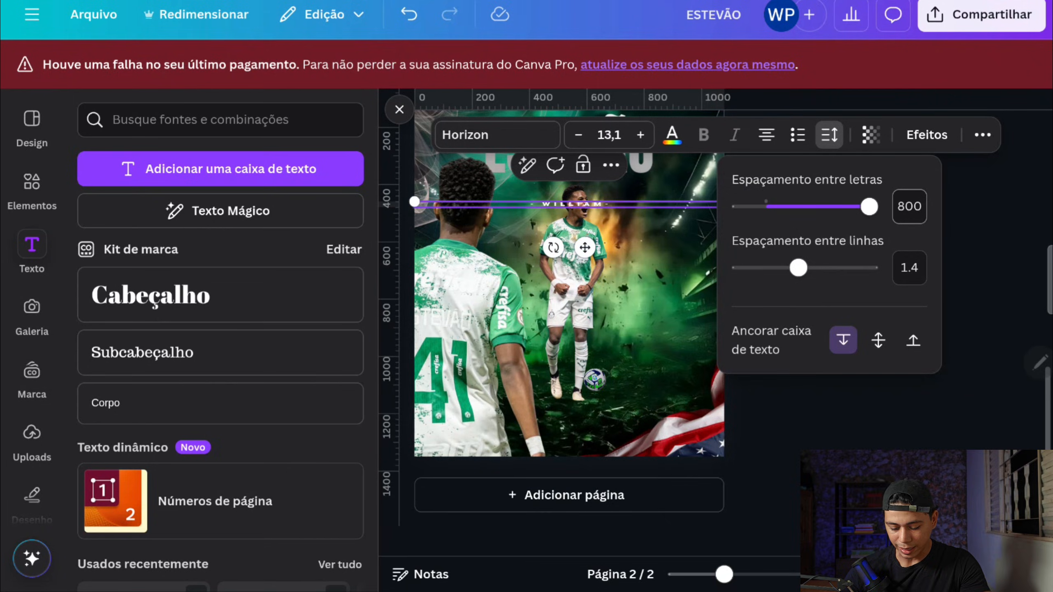
pyautogui.scroll(10, 584, 204)
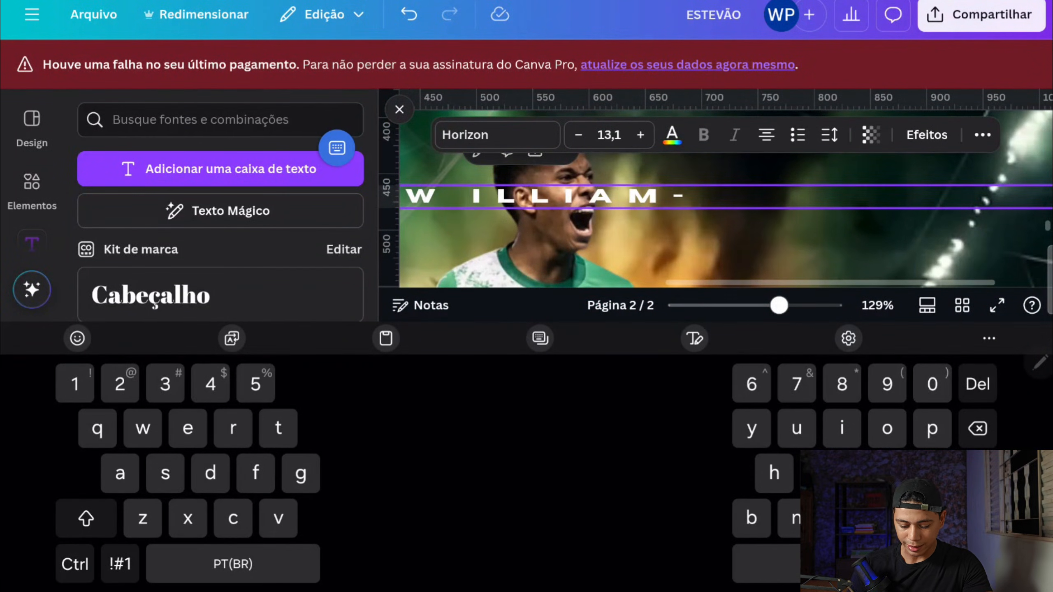
pyautogui.click(497, 197)
pyautogui.click(539, 219)
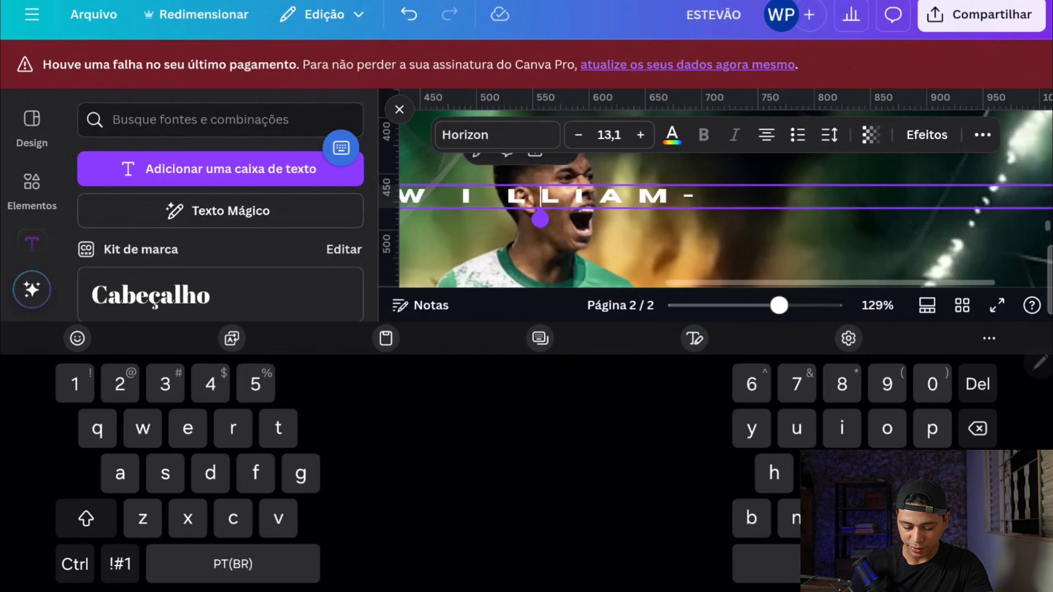
pyautogui.click(584, 219)
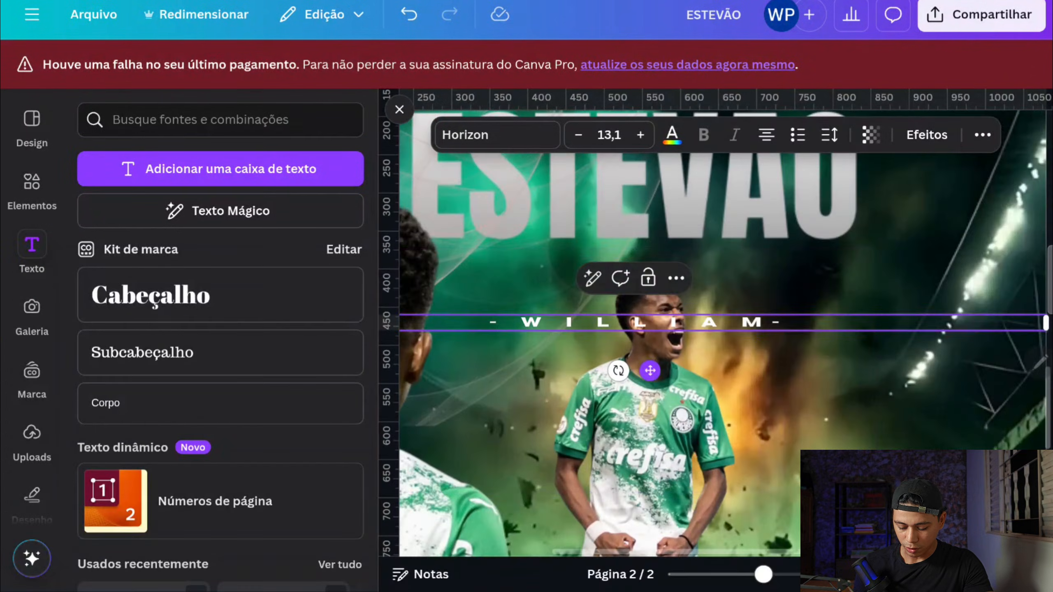
# Step: Move the "WILLIAM" subtitle directly beneath the "ESTEVÃO" title and centre it on the page
pyautogui.moveTo(649, 371); pyautogui.dragTo(648, 303)
pyautogui.moveTo(640, 255); pyautogui.dragTo(584, 255)
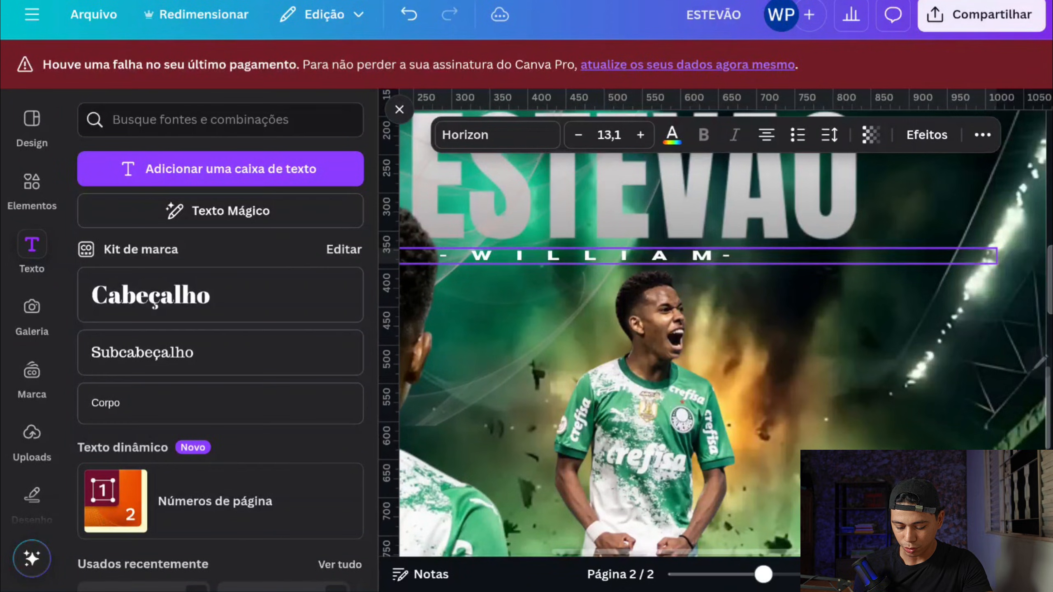
pyautogui.click(720, 245)
pyautogui.click(584, 255)
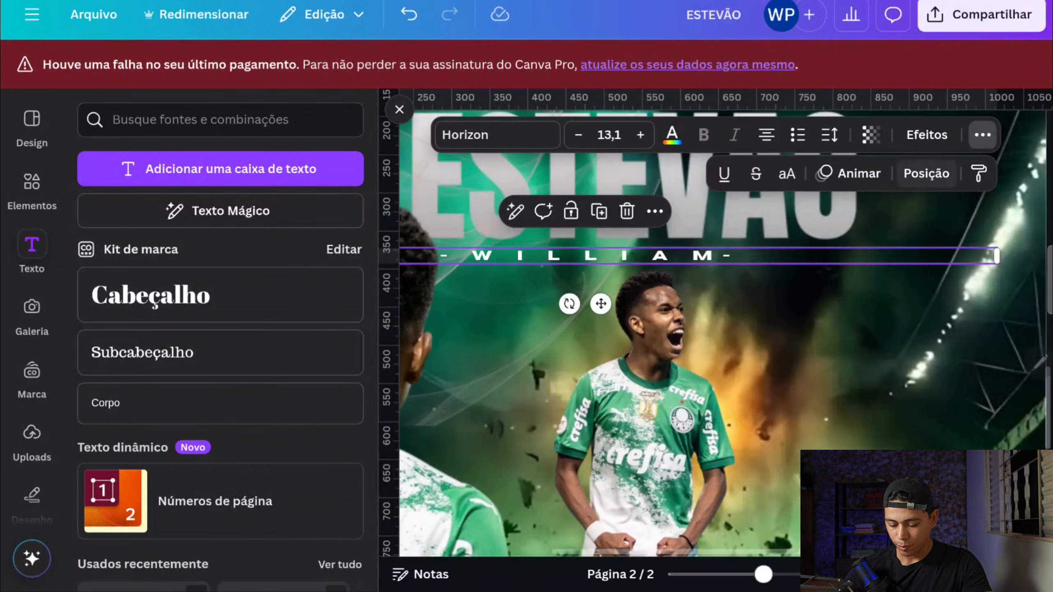
pyautogui.click(926, 172)
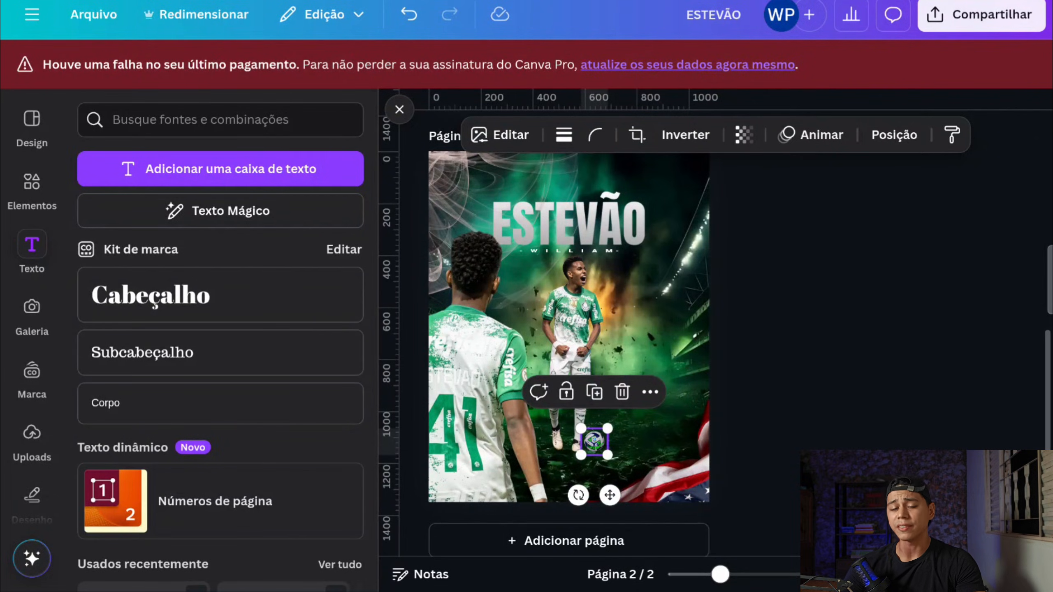
# Step: Darken the back-view player by setting its brightness to -77 and contrast to 35
pyautogui.click(476, 374)
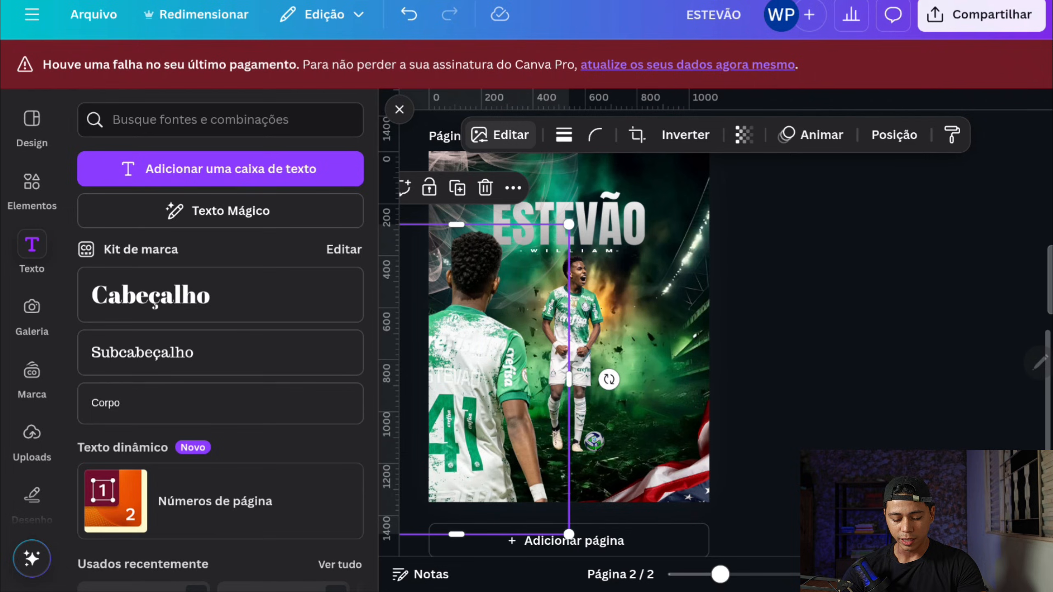
pyautogui.click(500, 135)
pyautogui.click(124, 167)
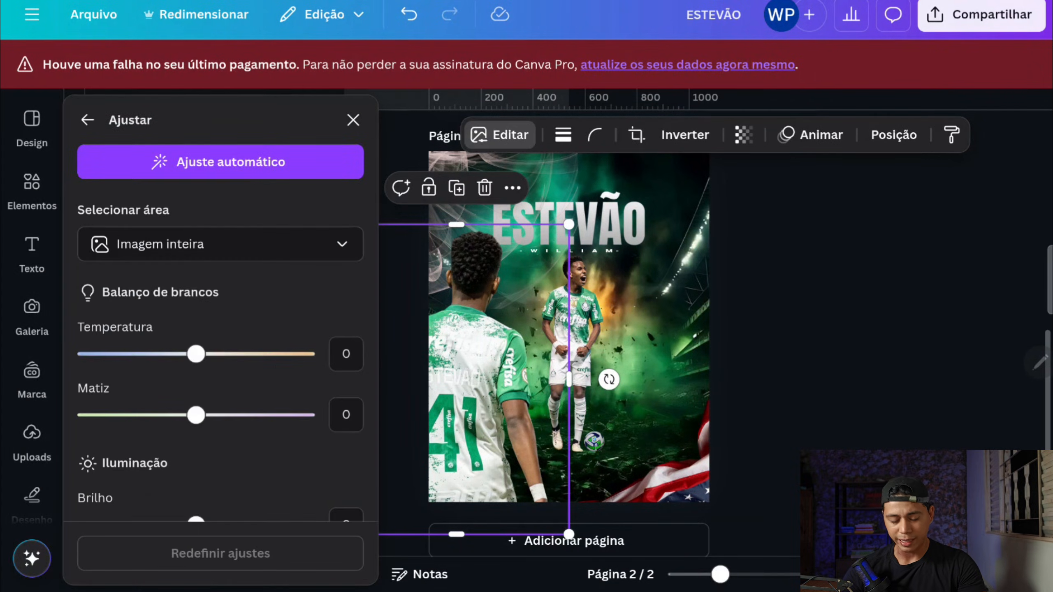
pyautogui.scroll(-2, 221, 332)
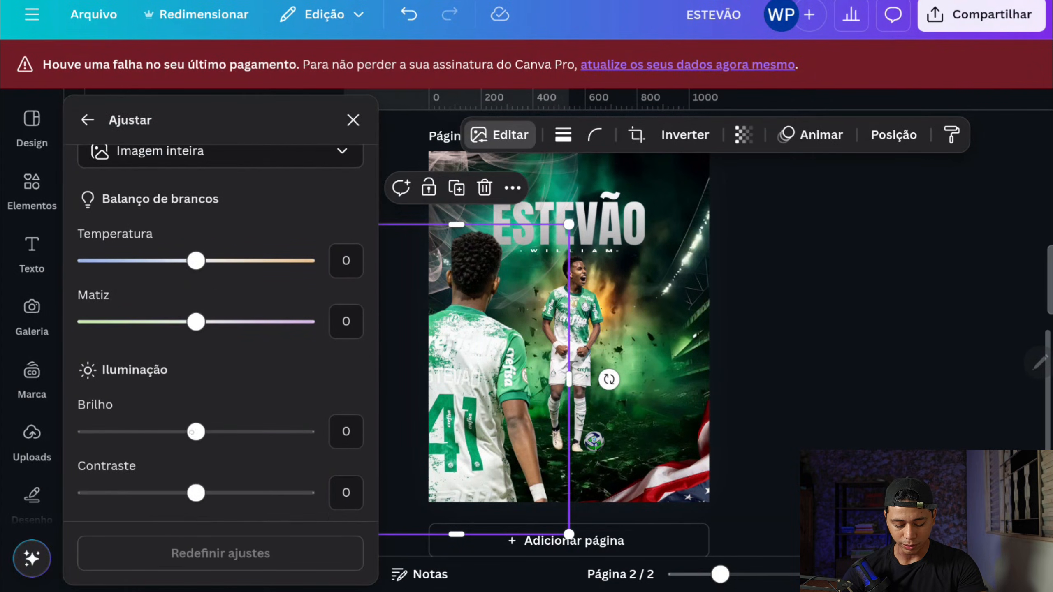
pyautogui.moveTo(196, 431); pyautogui.dragTo(111, 432)
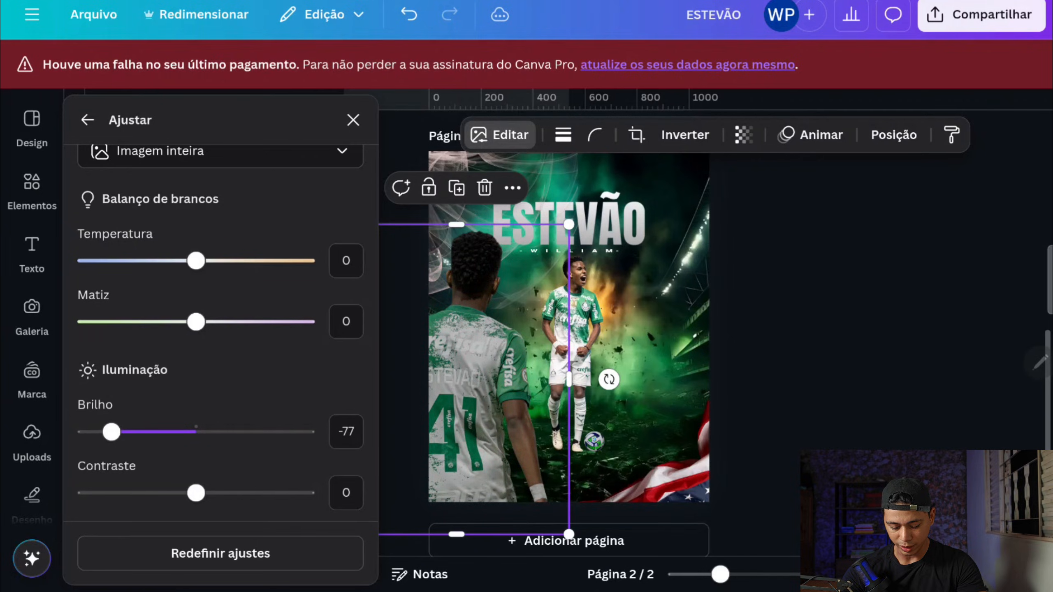
pyautogui.moveTo(195, 493); pyautogui.dragTo(234, 493)
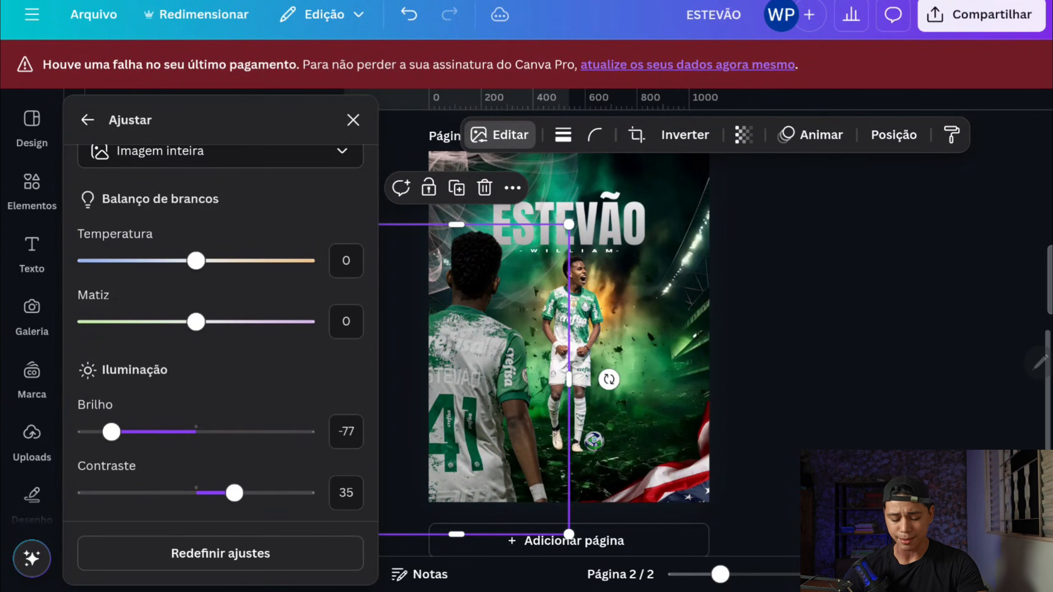
pyautogui.scroll(-2, 220, 332)
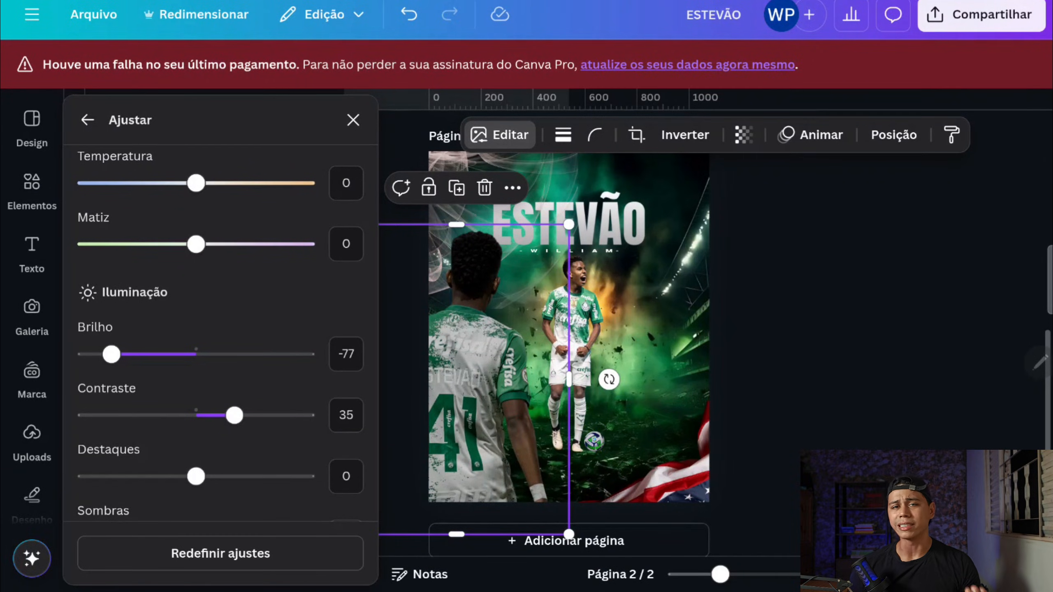
# Step: Recolour the flag's red areas green by setting that colour's hue to 64, and extend the flag slightly downwards
pyautogui.click(688, 477)
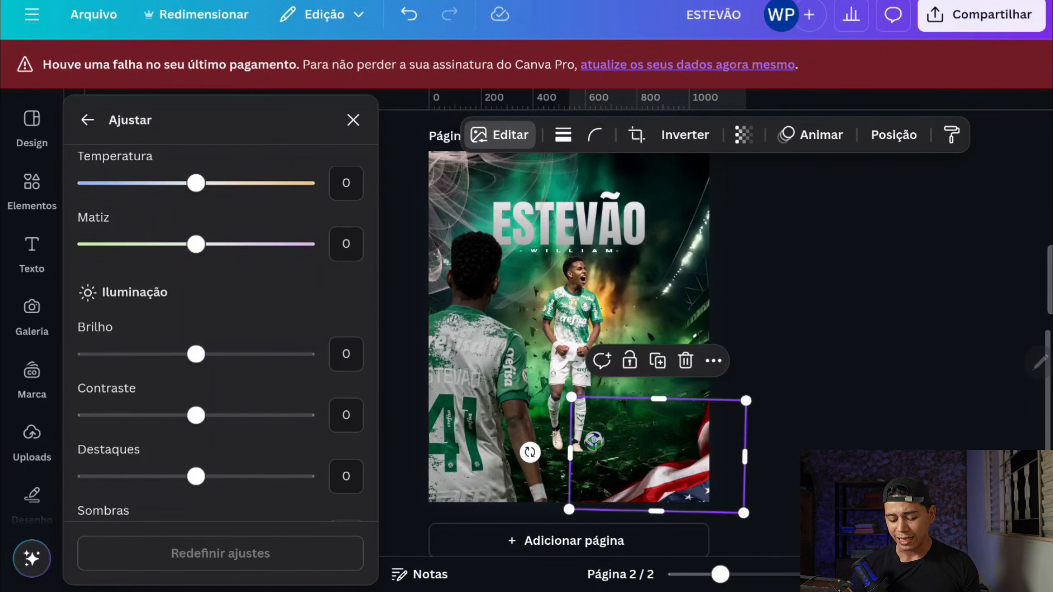
pyautogui.scroll(-10, 219, 332)
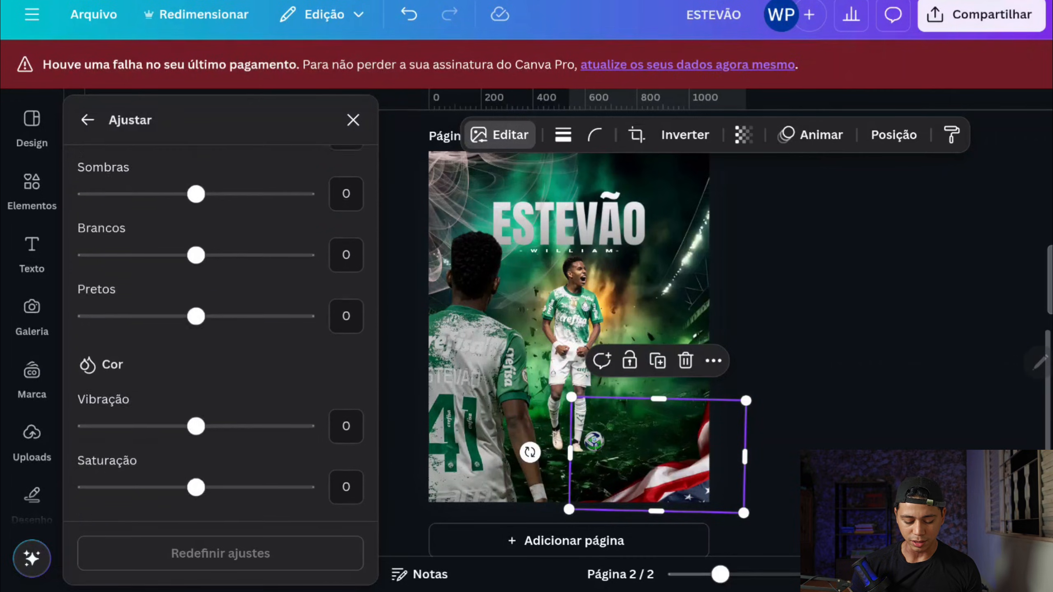
pyautogui.click(231, 443)
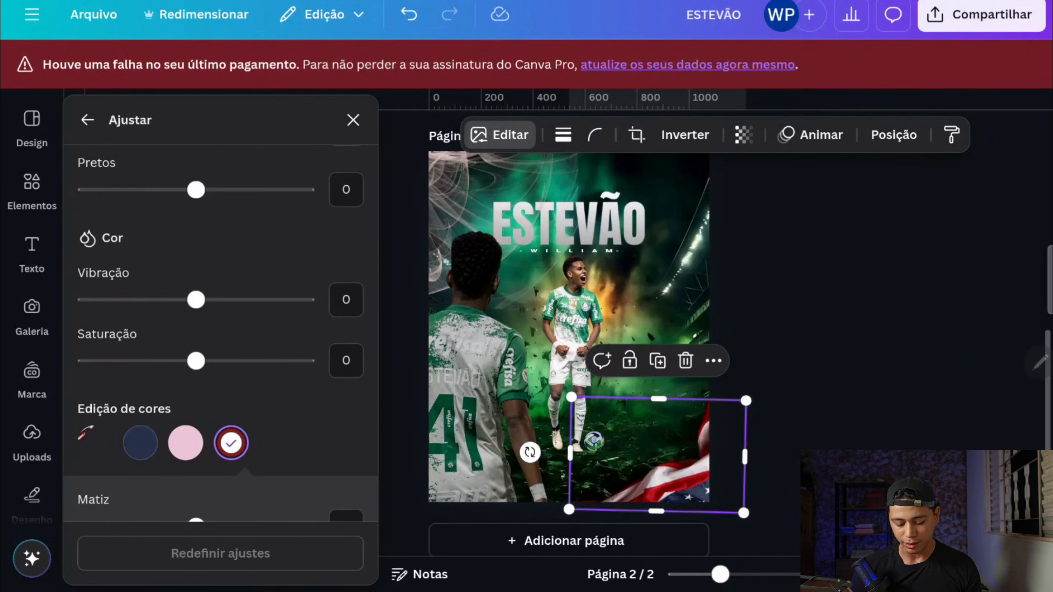
pyautogui.scroll(-2, 231, 443)
pyautogui.scroll(-1, 219, 332)
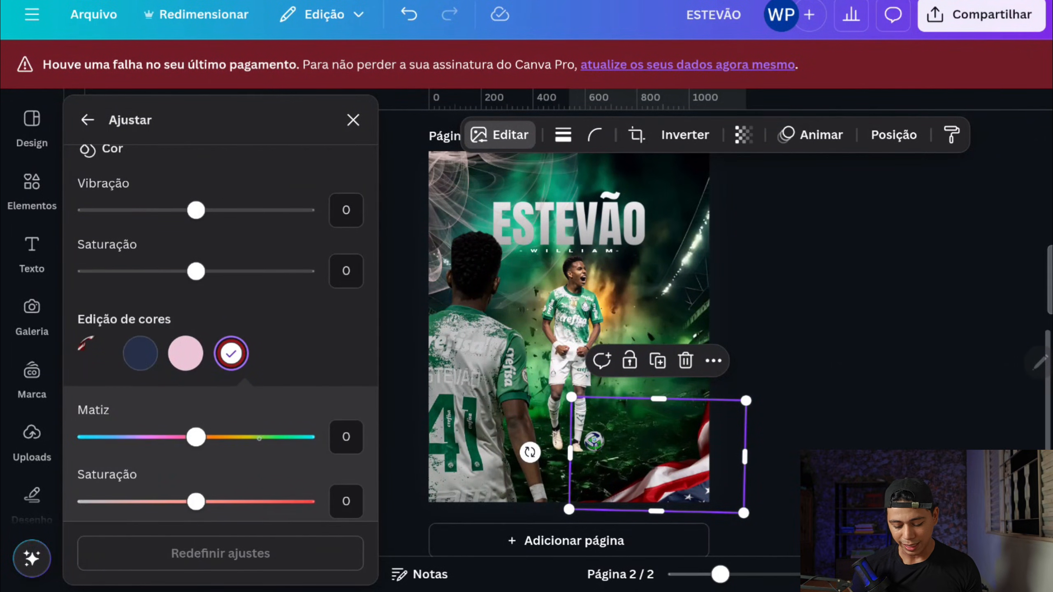
pyautogui.moveTo(198, 437); pyautogui.dragTo(267, 436)
pyautogui.moveTo(656, 511); pyautogui.dragTo(655, 532)
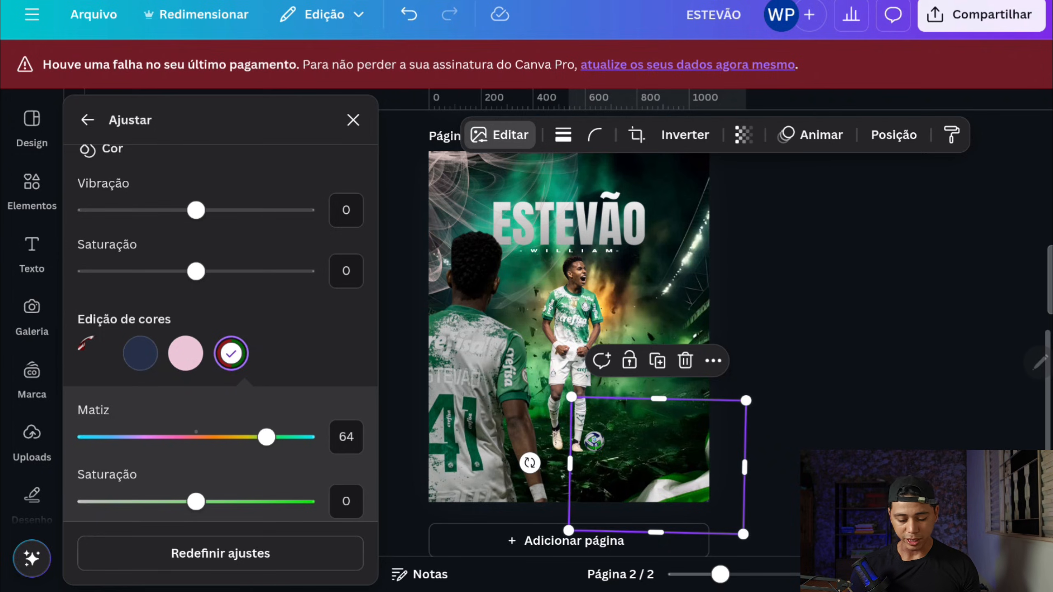
pyautogui.click(353, 120)
pyautogui.click(415, 194)
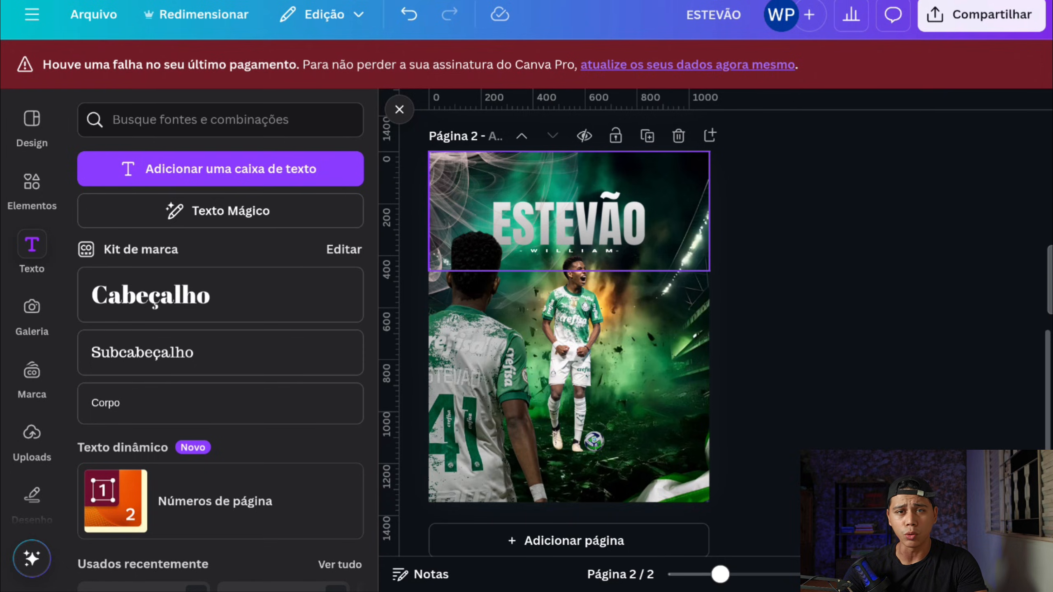
# Step: Search the elements for "Sombra" and browse the graphic results for a soft oval shadow
pyautogui.scroll(-1, 569, 270)
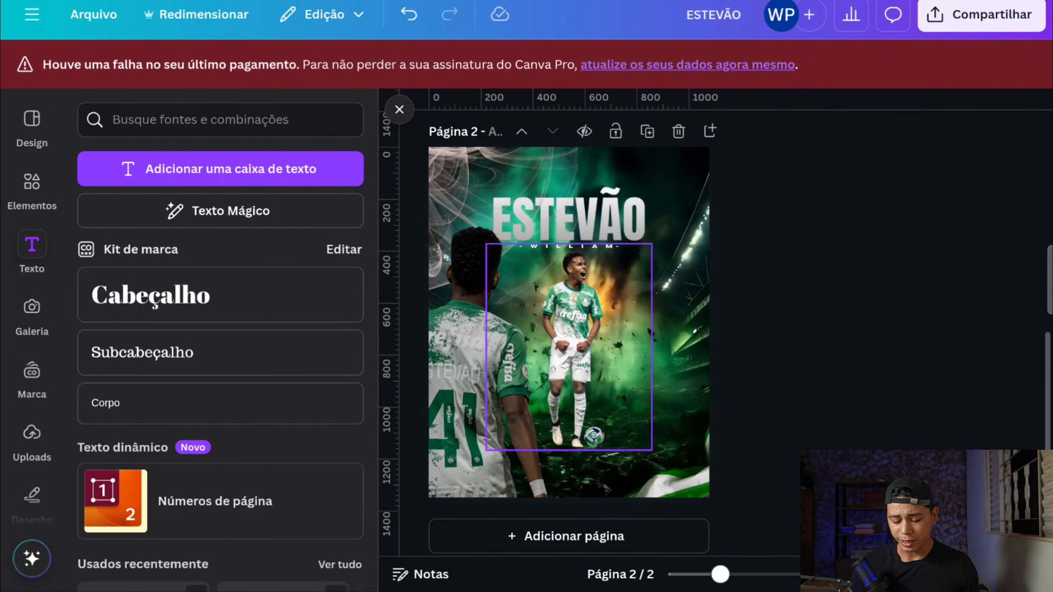
pyautogui.scroll(5, 581, 374)
pyautogui.hscroll(-1, 617, 373)
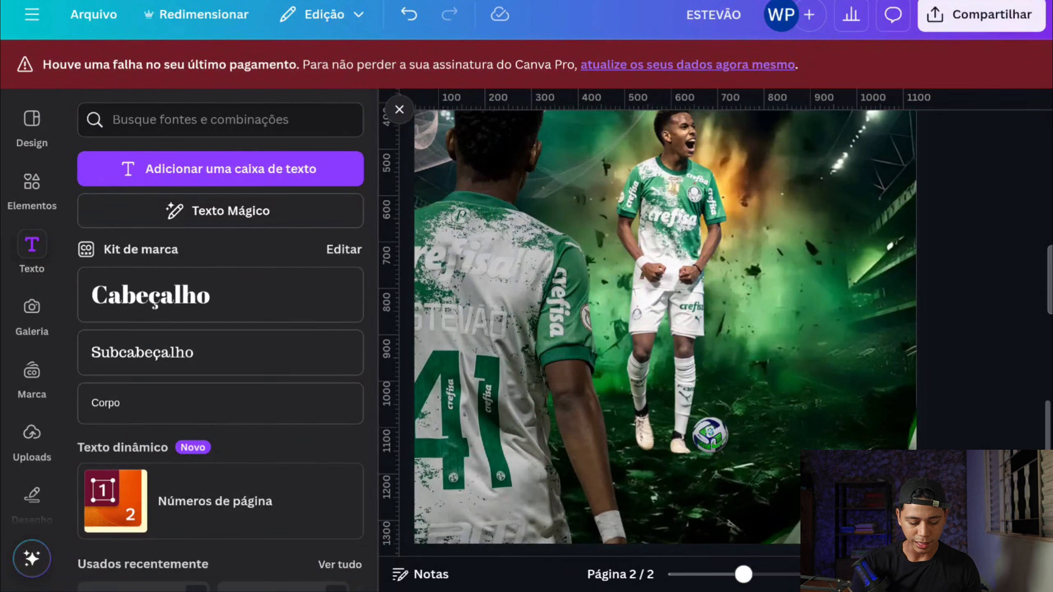
pyautogui.click(32, 187)
pyautogui.click(243, 167)
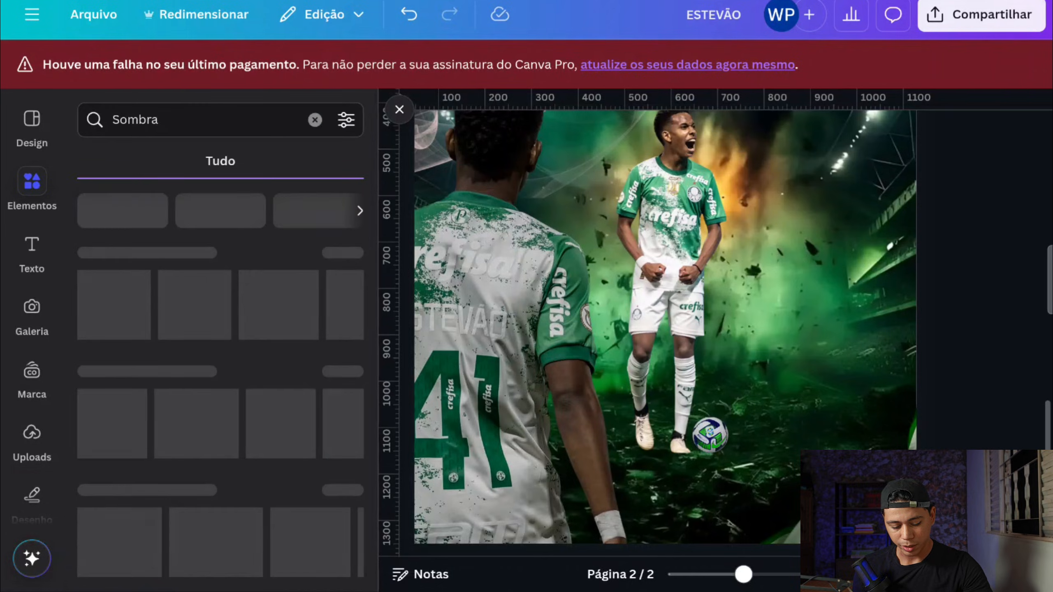
pyautogui.scroll(-10, 221, 381)
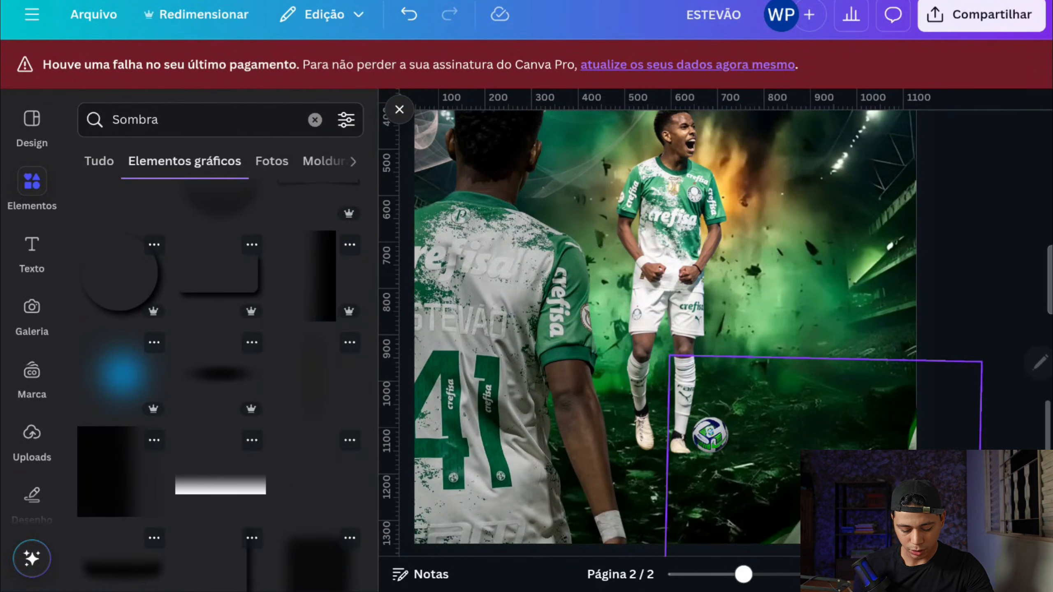
pyautogui.scroll(-2, 220, 373)
# Step: Add the blurred oval shadow, shrink it beneath the front player's feet and the ball, and place its layer directly behind that player
pyautogui.click(221, 305)
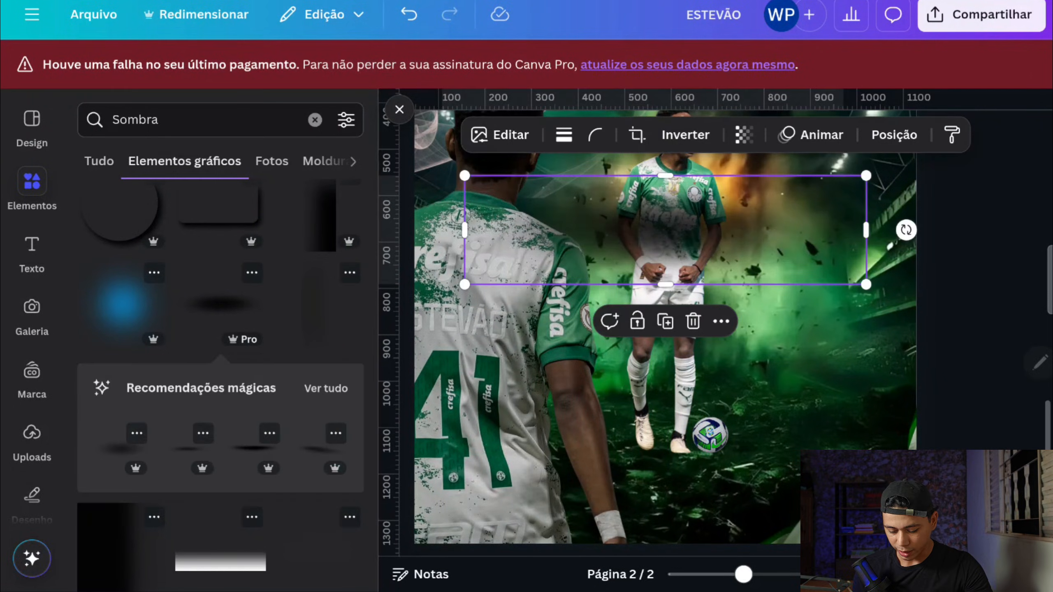
pyautogui.moveTo(666, 230); pyautogui.dragTo(680, 467)
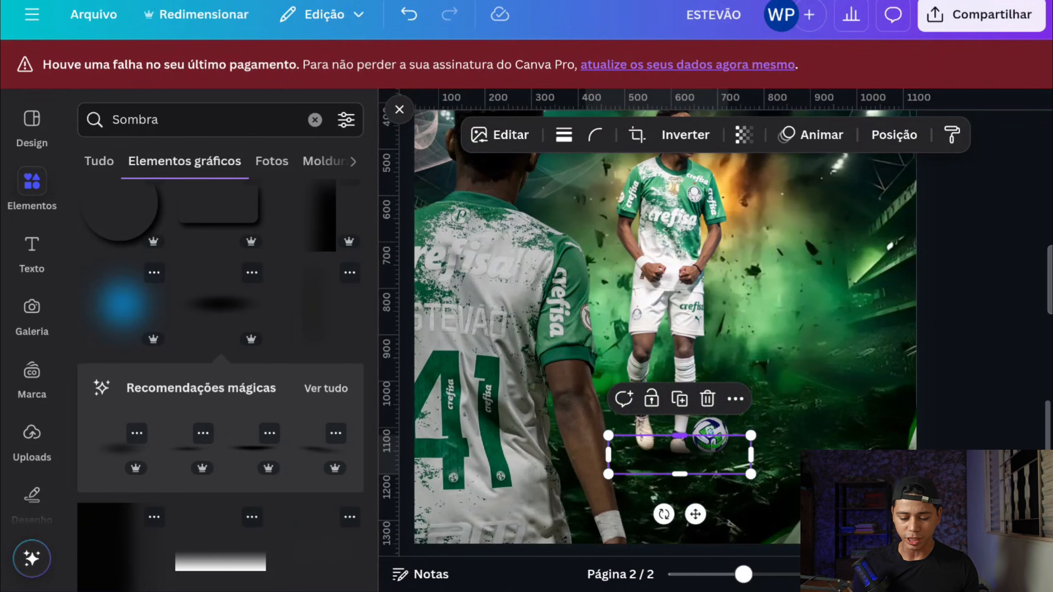
pyautogui.click(894, 135)
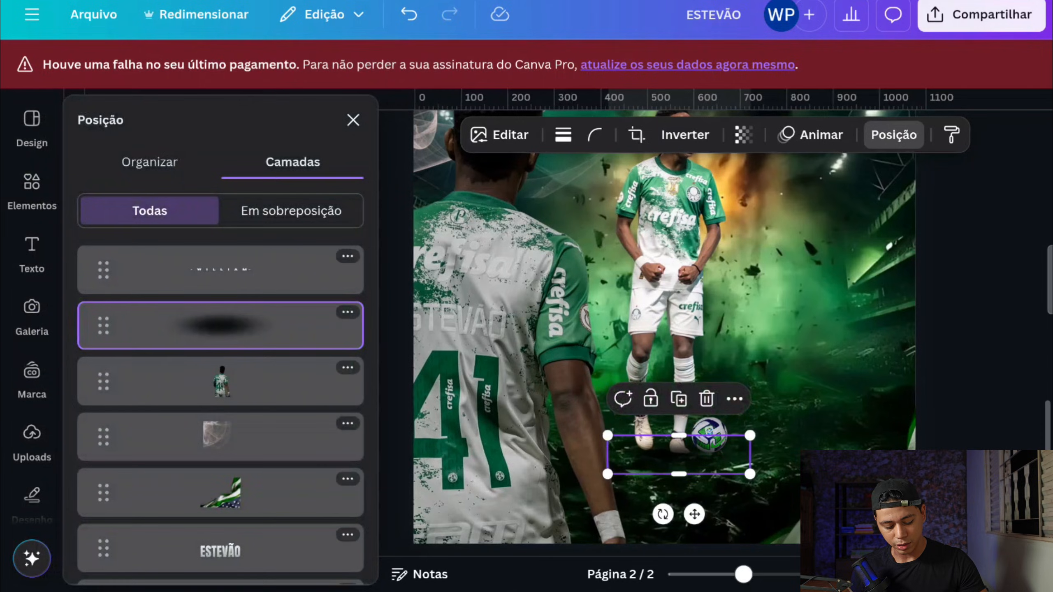
pyautogui.moveTo(103, 326); pyautogui.dragTo(103, 491)
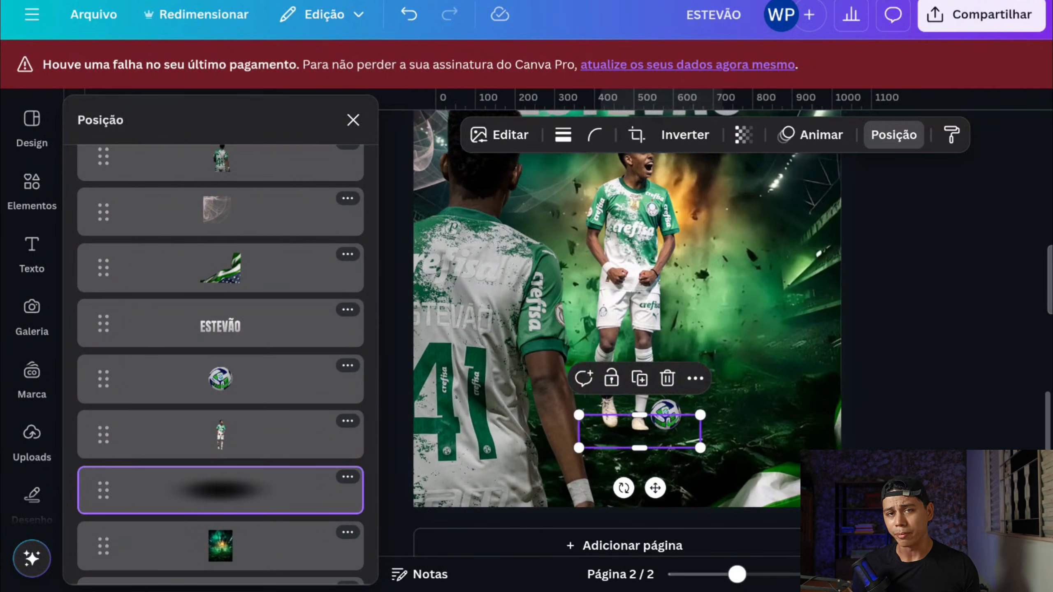
# Step: Duplicate the oval shadow twice, then enlarge, rotate and position the copies over the back-view player's lower body and outer side
pyautogui.click(640, 378)
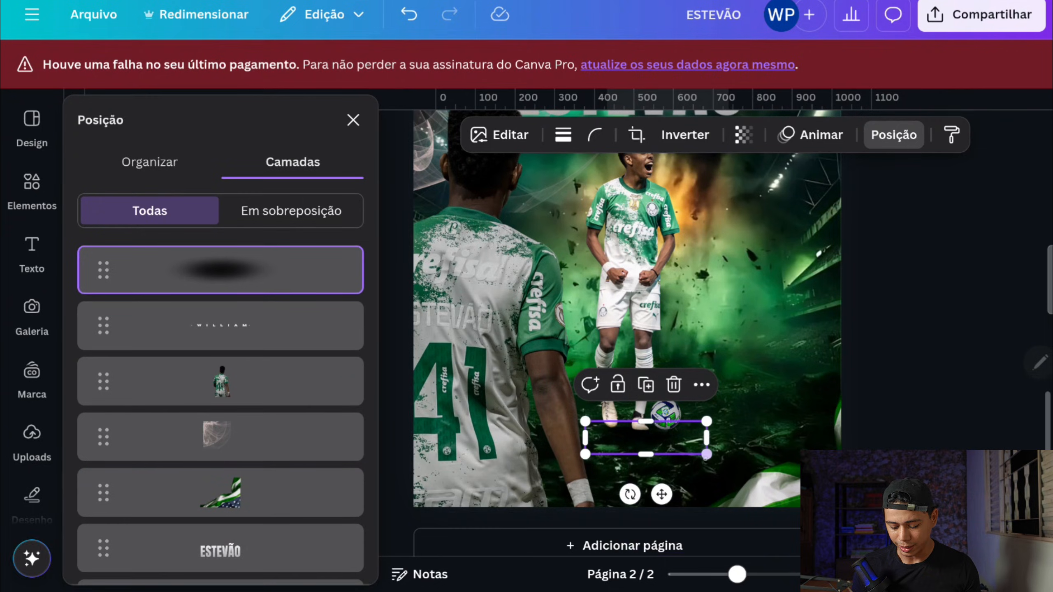
pyautogui.moveTo(707, 454); pyautogui.dragTo(882, 502)
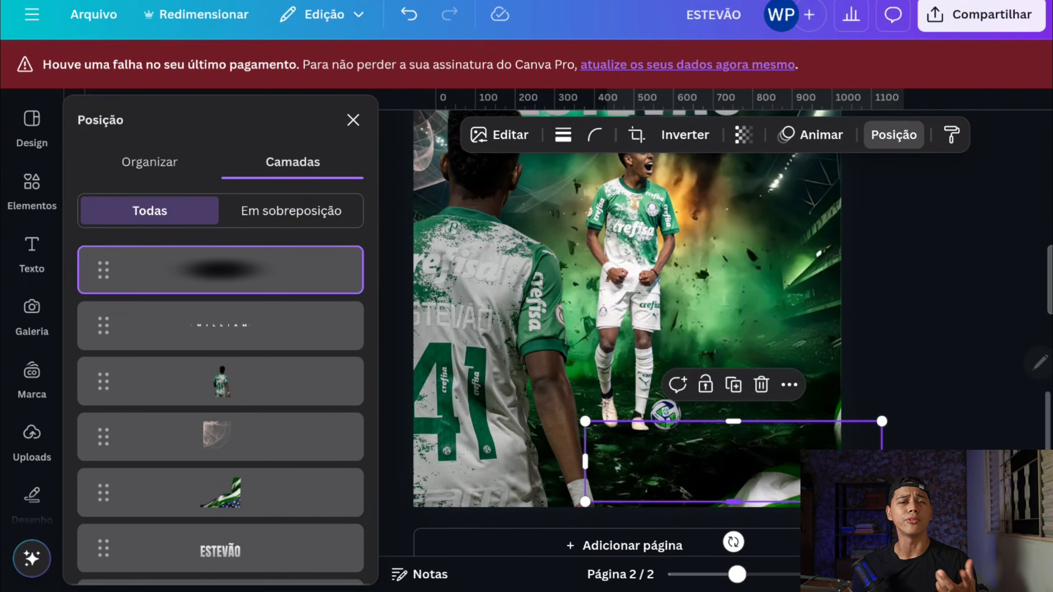
pyautogui.moveTo(733, 542); pyautogui.dragTo(757, 538)
pyautogui.moveTo(734, 466); pyautogui.dragTo(610, 365)
pyautogui.moveTo(632, 440); pyautogui.dragTo(536, 397)
pyautogui.moveTo(610, 365); pyautogui.dragTo(480, 210)
pyautogui.moveTo(577, 338); pyautogui.dragTo(733, 538)
pyautogui.moveTo(559, 313); pyautogui.dragTo(414, 414)
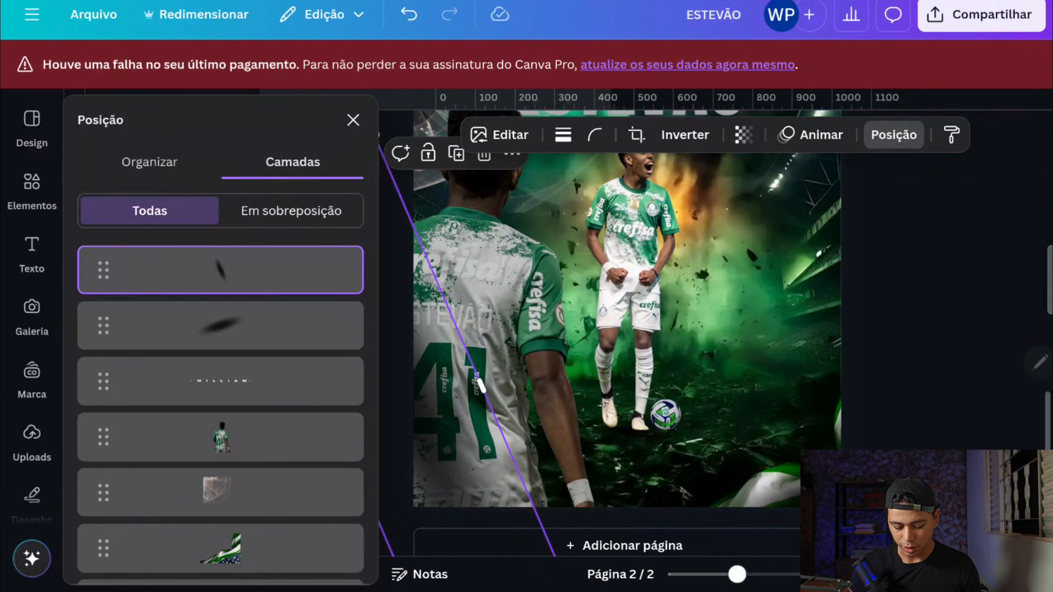
pyautogui.moveTo(622, 353); pyautogui.dragTo(647, 365)
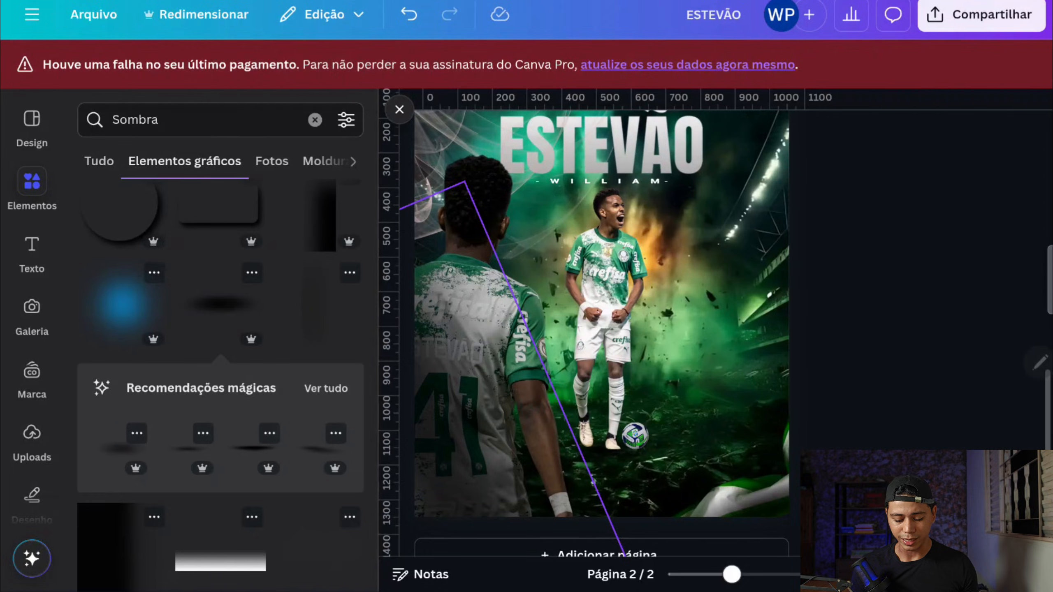
# Step: Brush blur onto the outer edges of the "ESTEVÃO" title with brush size 76 and intensity 9
pyautogui.scroll(-2, 492, 359)
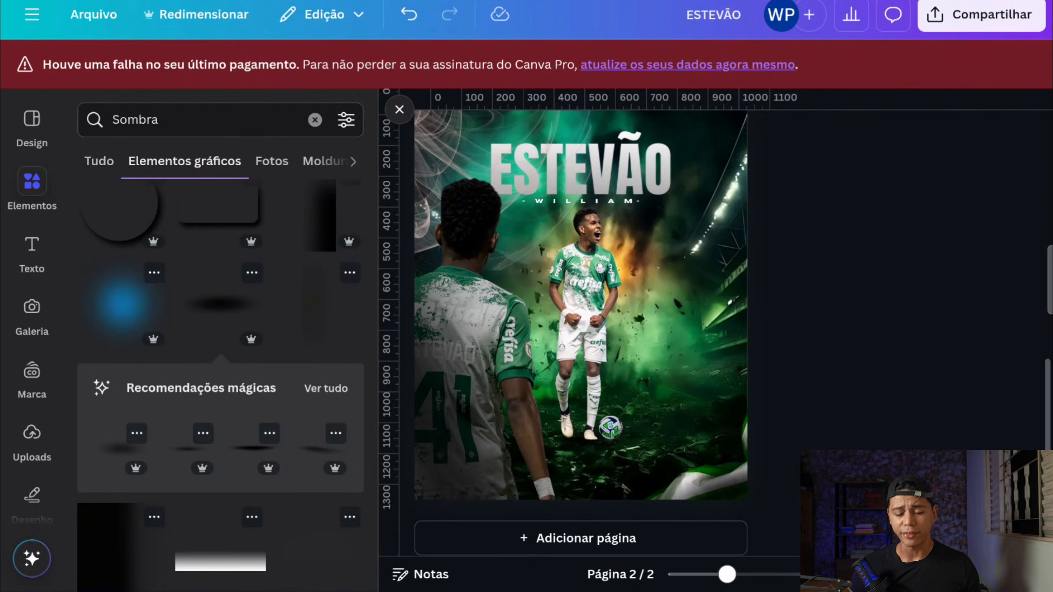
pyautogui.click(688, 182)
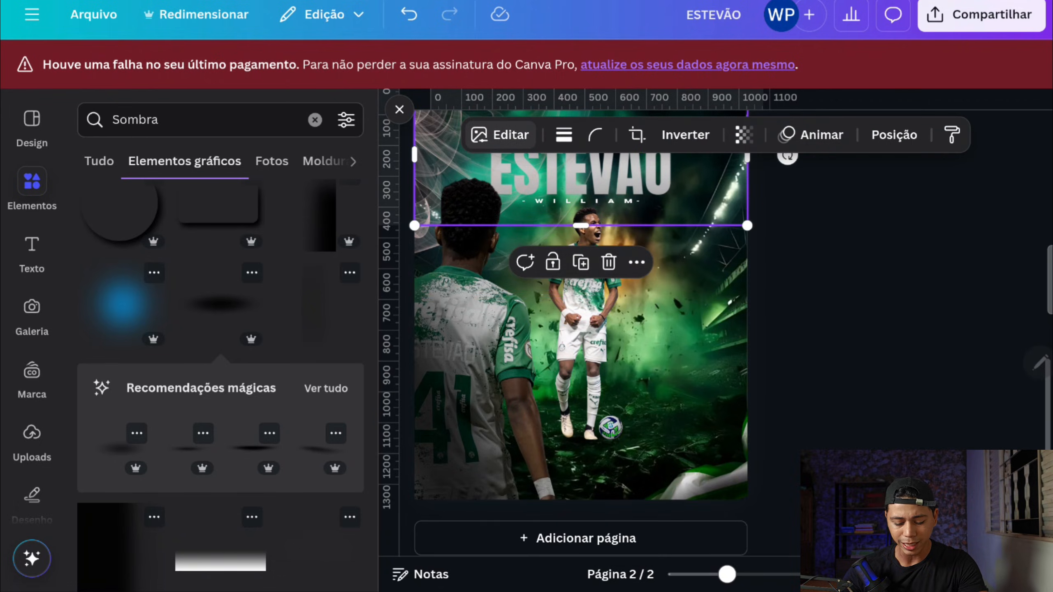
pyautogui.click(501, 134)
pyautogui.scroll(-5, 283, 395)
pyautogui.click(283, 395)
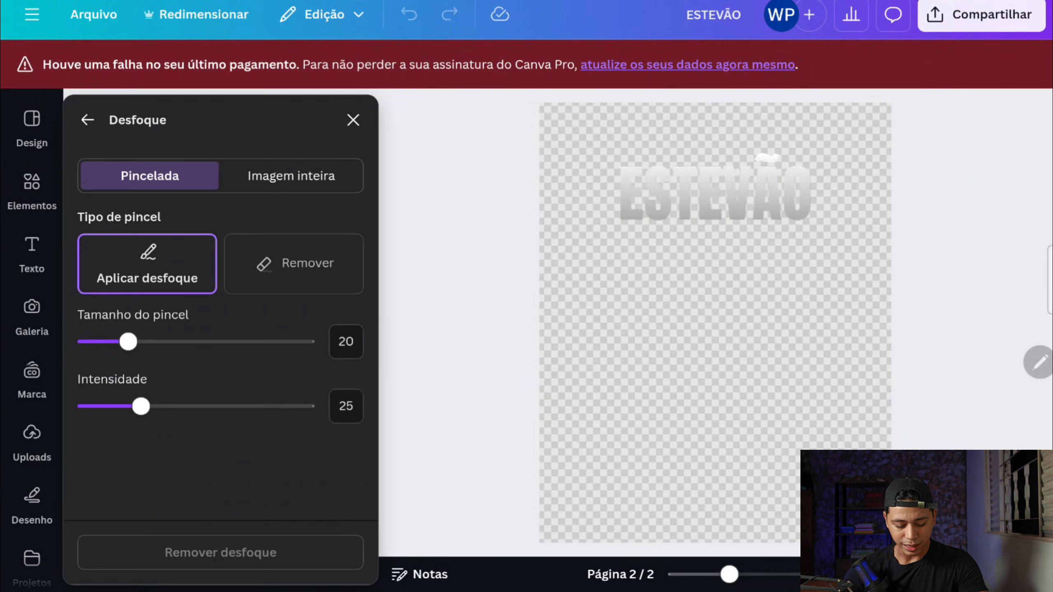
pyautogui.moveTo(129, 341); pyautogui.dragTo(253, 341)
pyautogui.moveTo(141, 406); pyautogui.dragTo(105, 406)
pyautogui.moveTo(833, 236); pyautogui.dragTo(832, 154)
pyautogui.click(595, 152)
pyautogui.moveTo(594, 152)
pyautogui.mouseDown()
pyautogui.moveTo(617, 231)
pyautogui.moveTo(670, 237)
pyautogui.moveTo(728, 273)
pyautogui.mouseUp()
pyautogui.moveTo(655, 141)
pyautogui.mouseDown()
pyautogui.moveTo(769, 146)
pyautogui.moveTo(825, 134)
pyautogui.mouseUp()
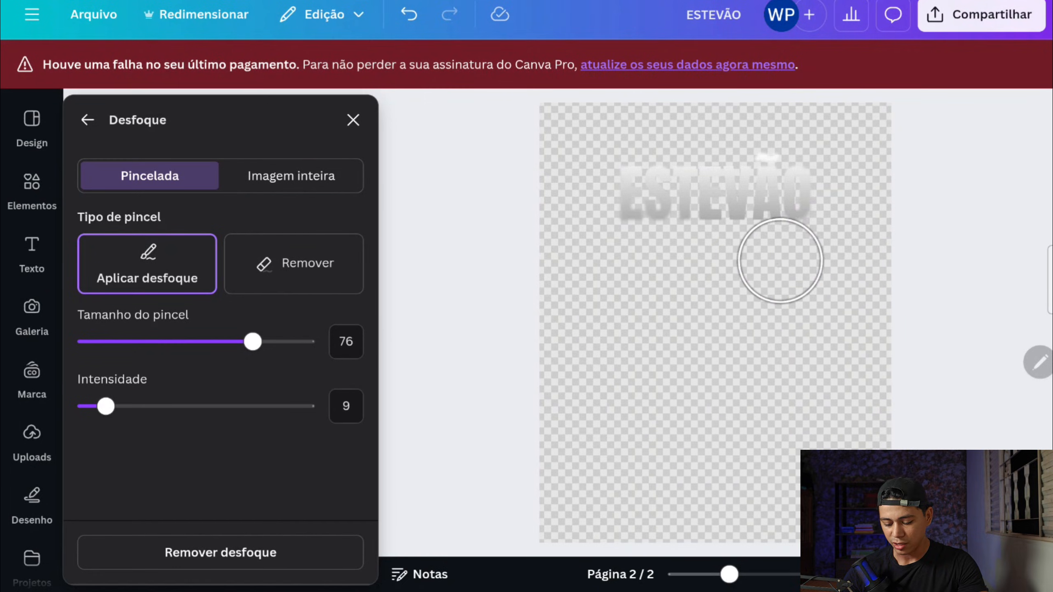
pyautogui.moveTo(780, 258)
pyautogui.mouseDown()
pyautogui.moveTo(842, 221)
pyautogui.moveTo(799, 250)
pyautogui.mouseUp()
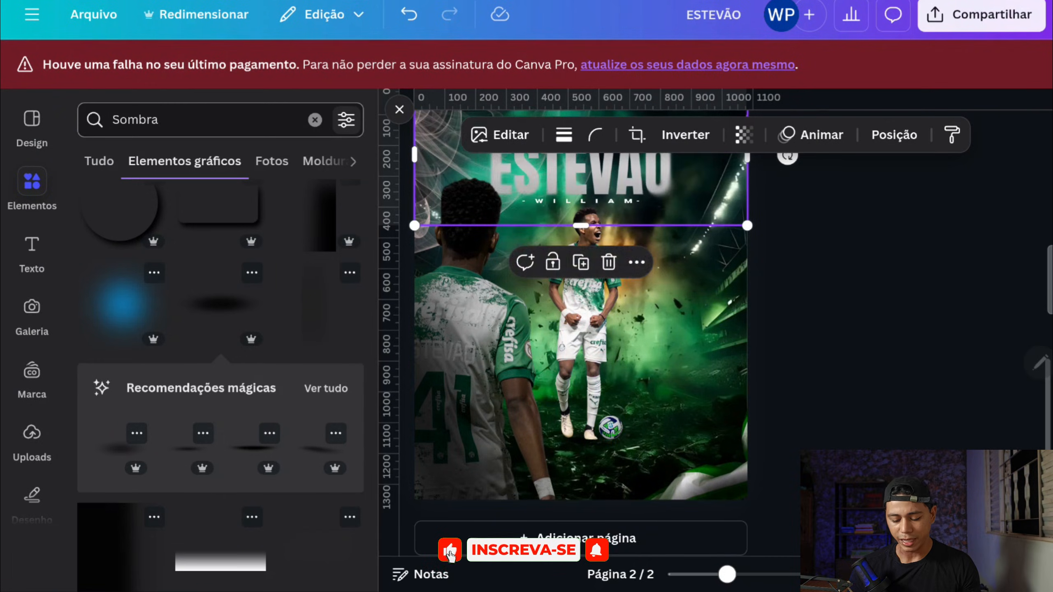
# Step: Brush blur onto the outer areas of the smoke image with brush size 76 and intensity 9
pyautogui.scroll(1, 581, 317)
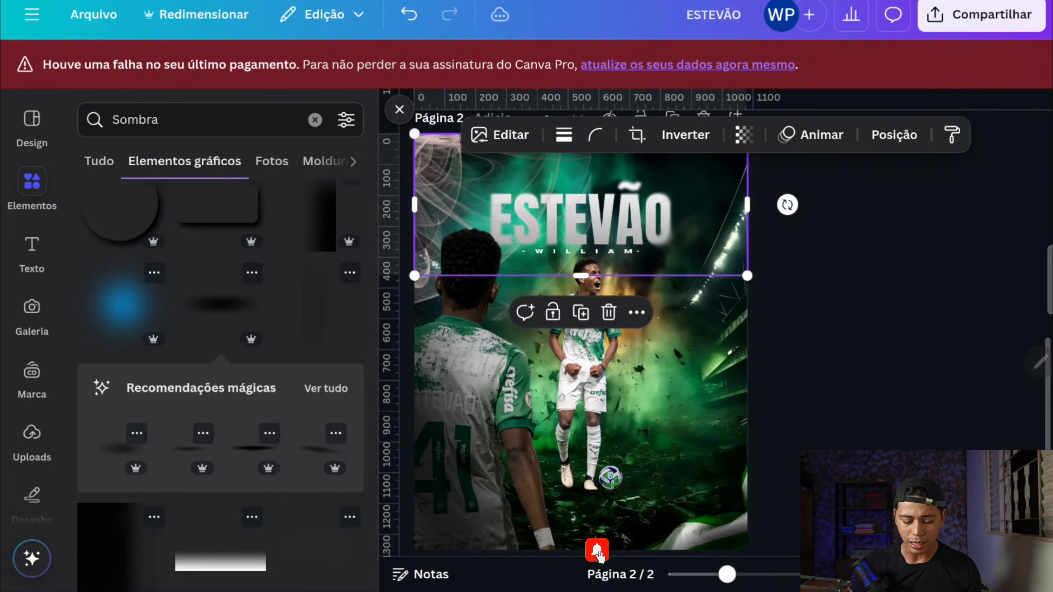
pyautogui.click(452, 187)
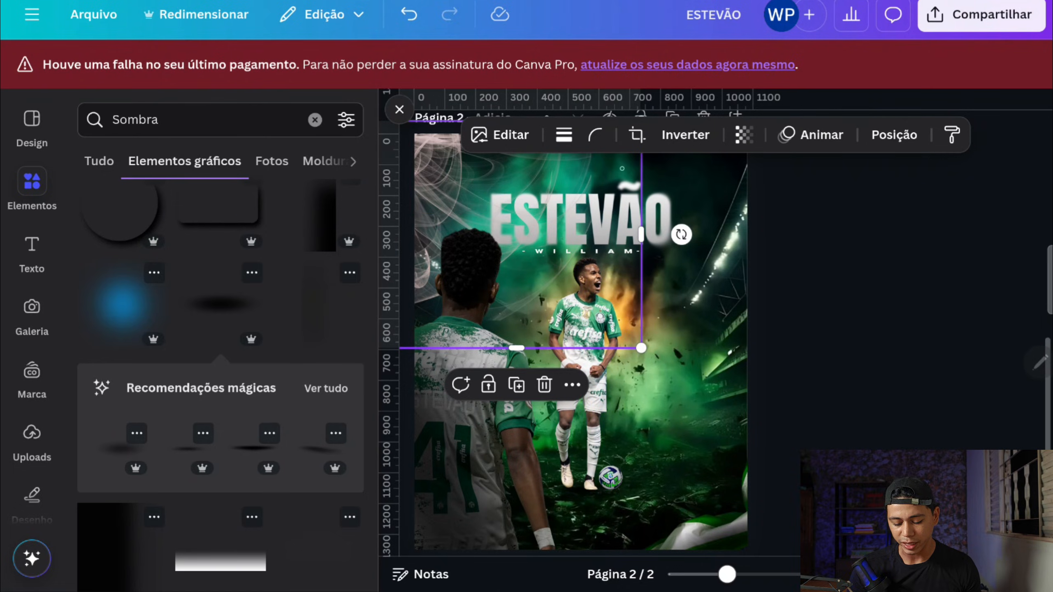
pyautogui.click(499, 135)
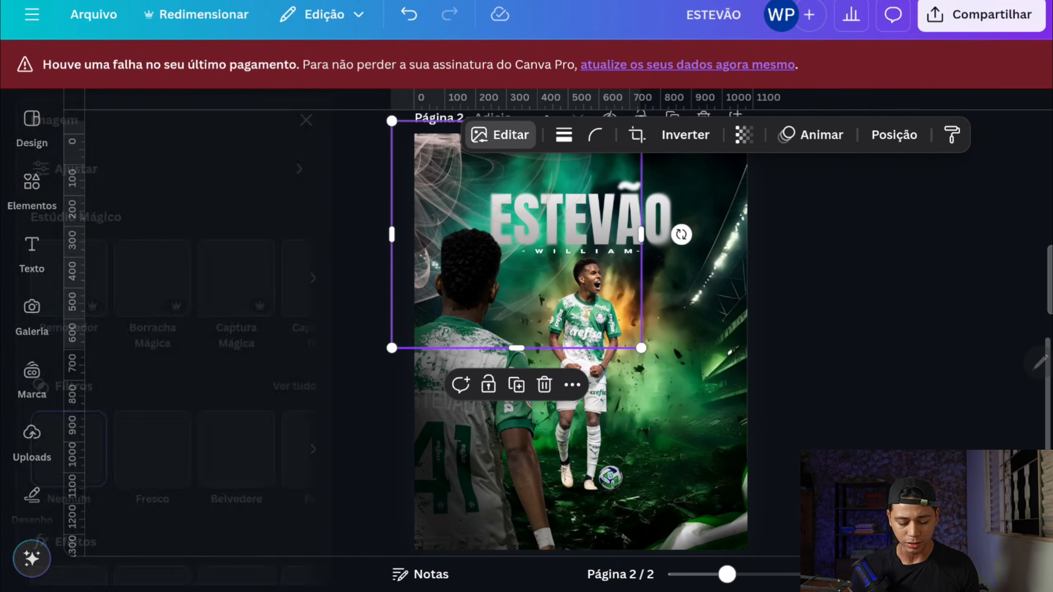
pyautogui.click(283, 466)
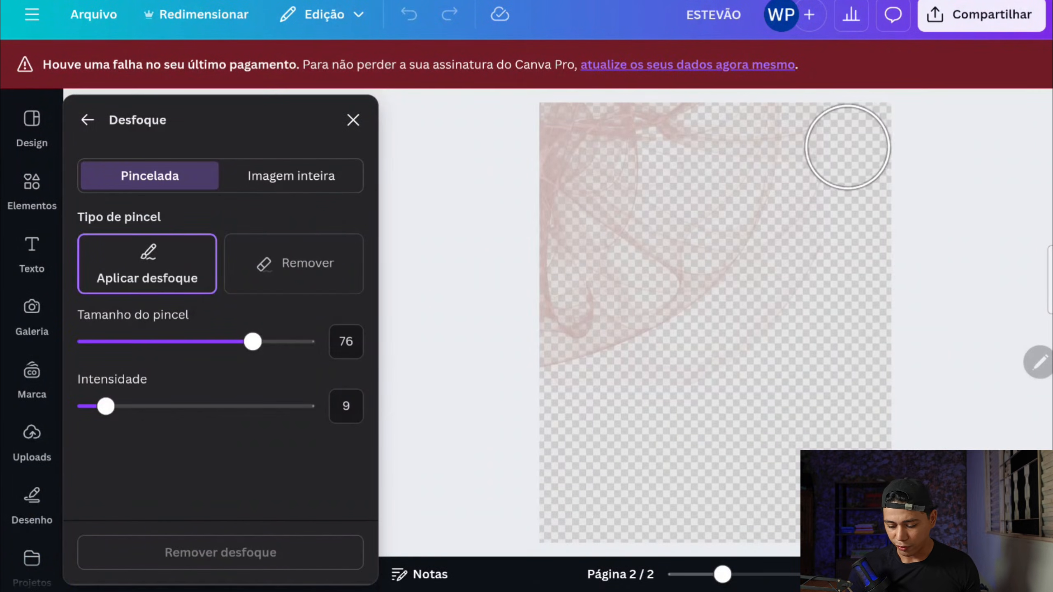
pyautogui.moveTo(848, 146)
pyautogui.mouseDown()
pyautogui.moveTo(850, 292)
pyautogui.moveTo(848, 152)
pyautogui.mouseUp()
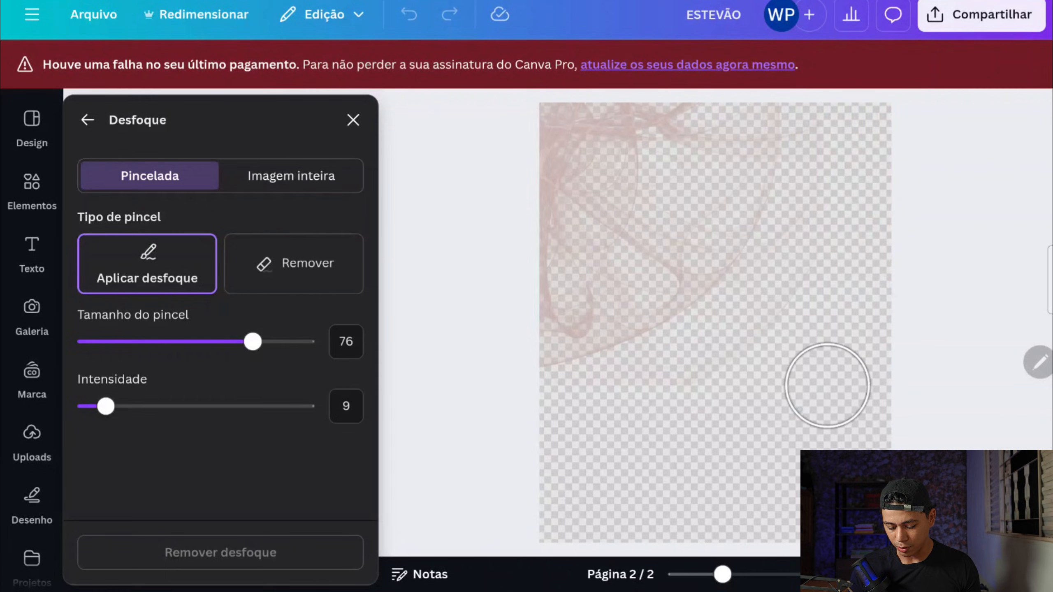
pyautogui.moveTo(810, 406)
pyautogui.mouseDown()
pyautogui.moveTo(665, 400)
pyautogui.moveTo(545, 411)
pyautogui.moveTo(764, 400)
pyautogui.moveTo(517, 412)
pyautogui.moveTo(477, 427)
pyautogui.mouseUp()
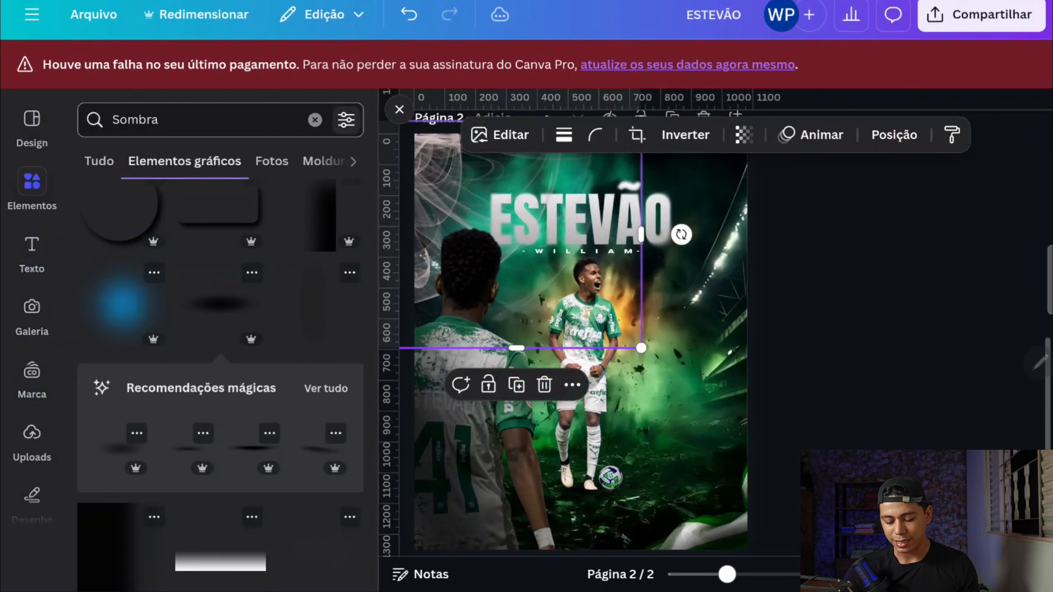
pyautogui.press('Escape')
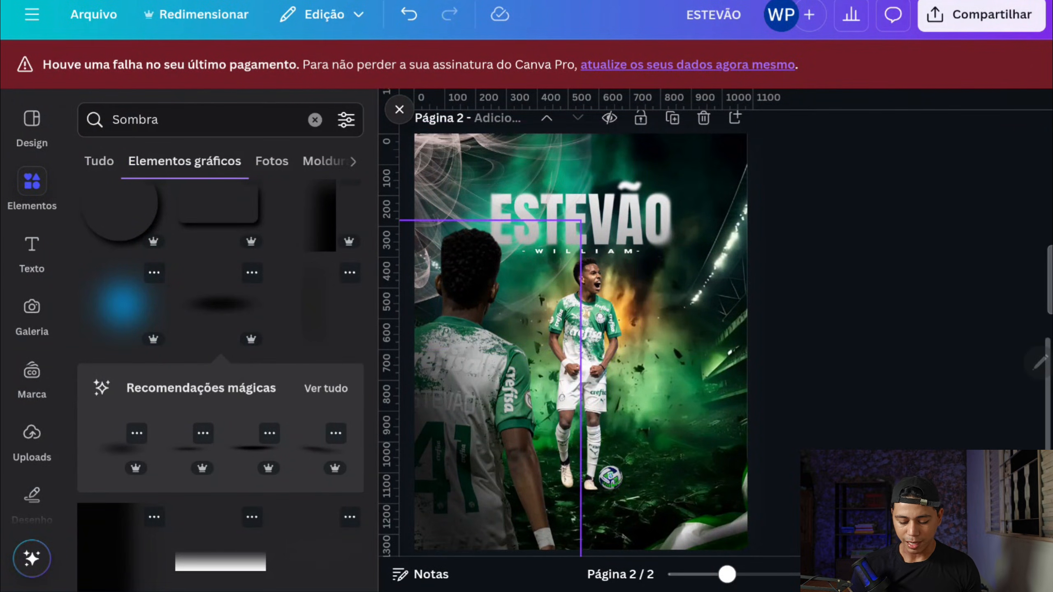
# Step: Apply a whole-image blur with intensity 30 to the back-view player cutout
pyautogui.click(466, 386)
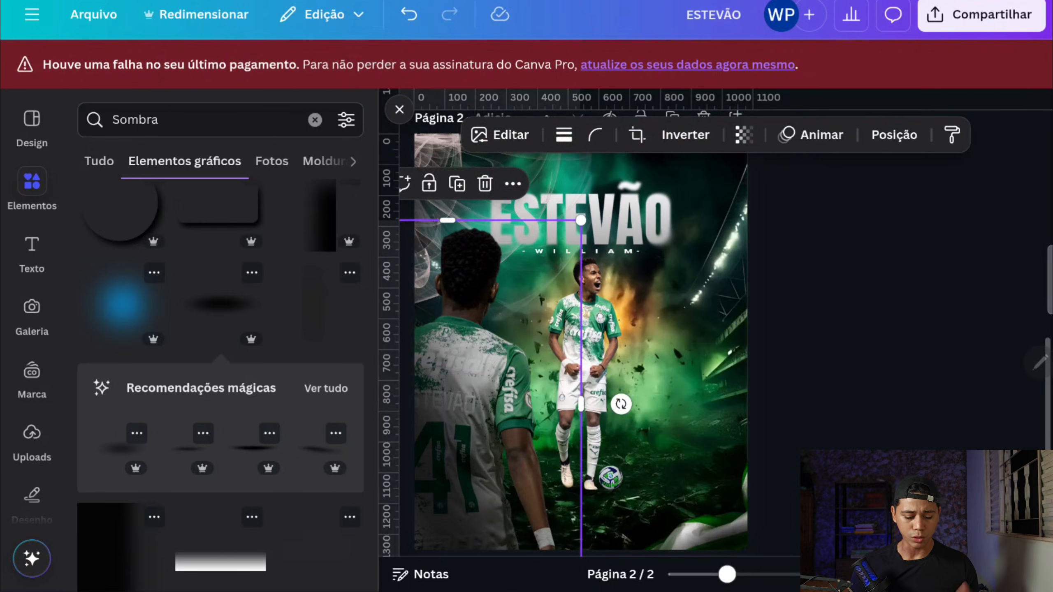
pyautogui.click(499, 135)
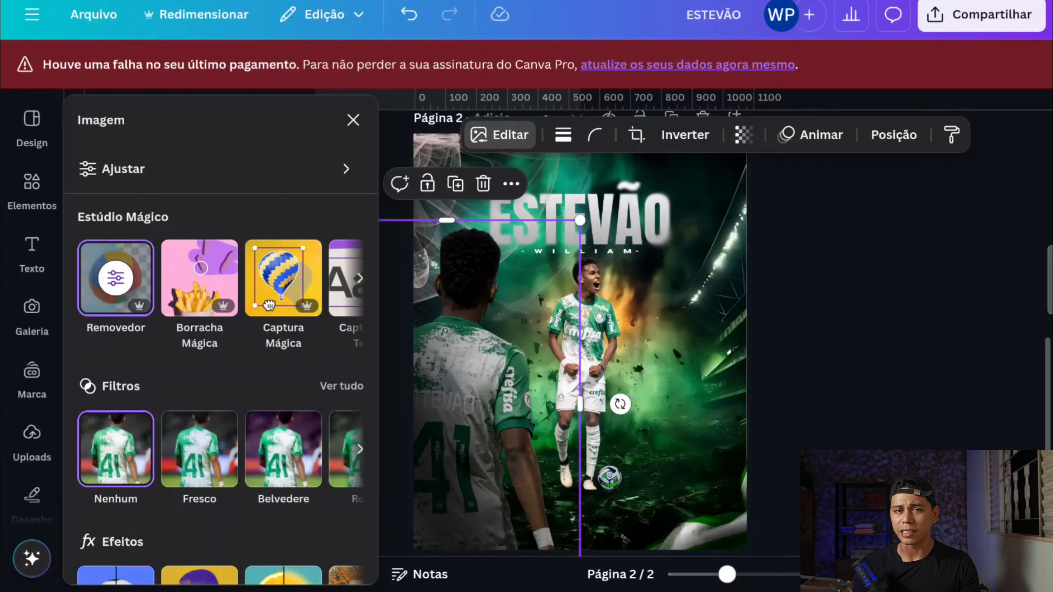
pyautogui.scroll(-3, 269, 305)
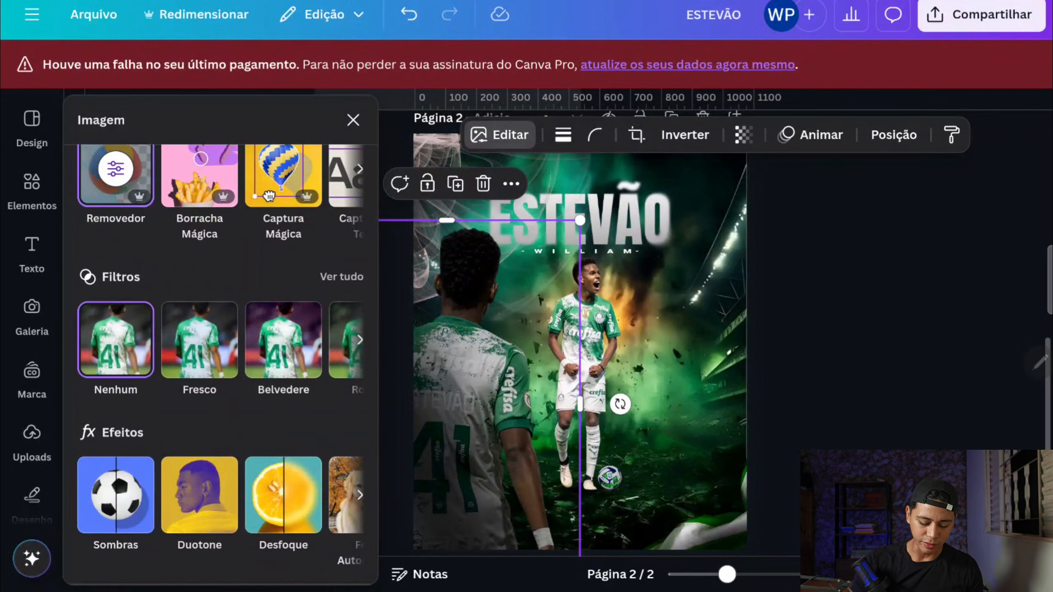
pyautogui.click(283, 496)
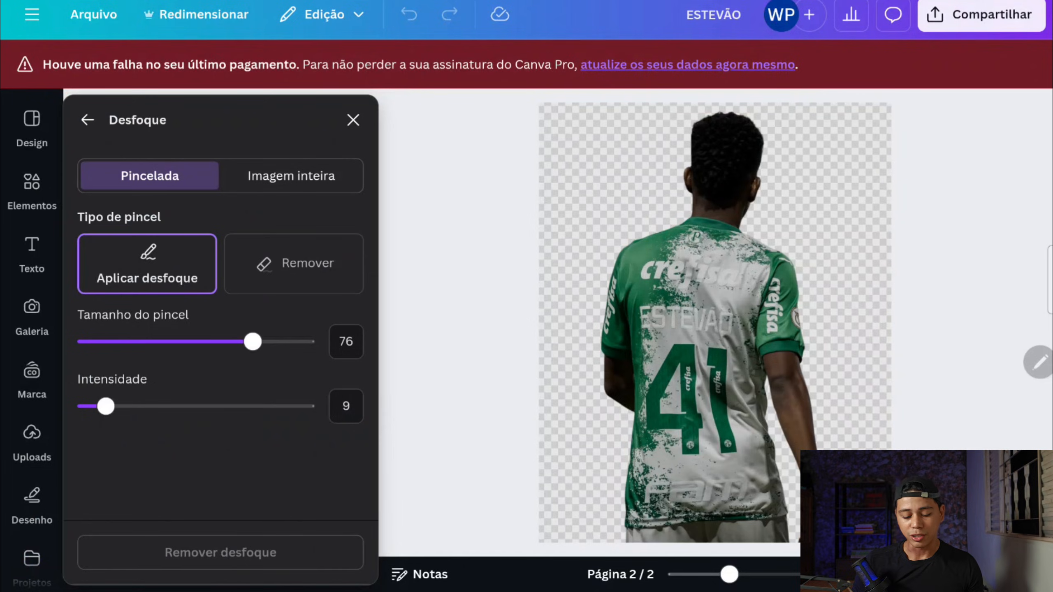
pyautogui.click(291, 176)
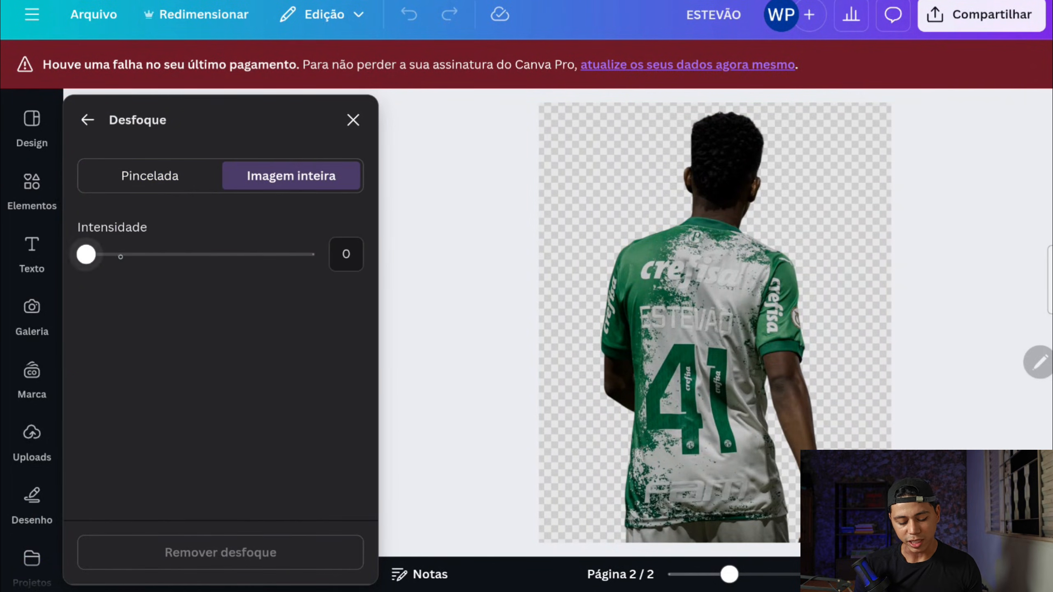
pyautogui.click(97, 251)
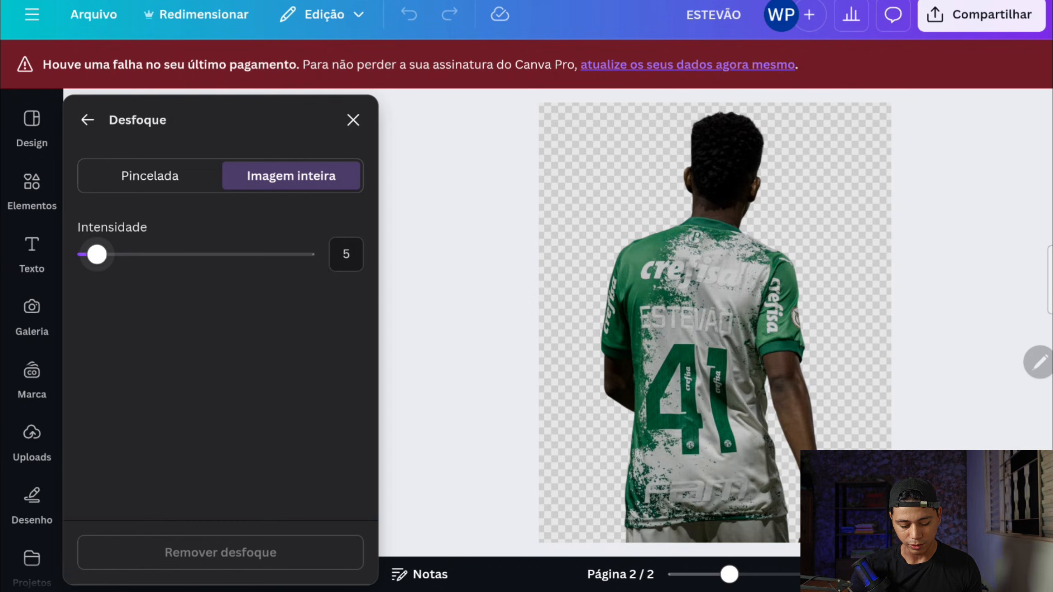
pyautogui.moveTo(97, 255); pyautogui.dragTo(152, 254)
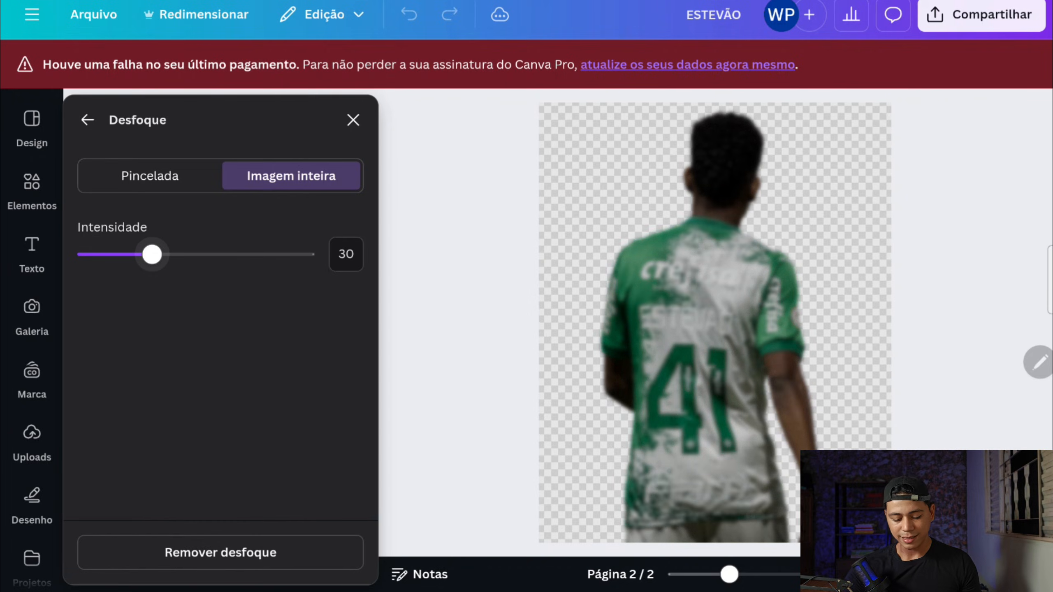
pyautogui.click(353, 120)
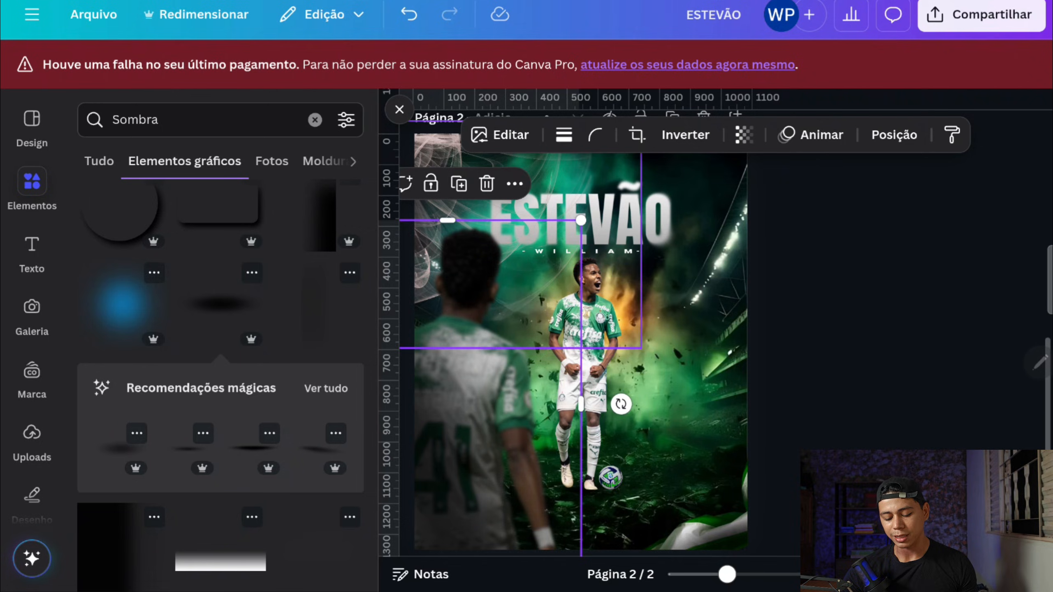
# Step: Apply a whole-image blur with intensity 30 to the green flag in the poster's lower corner
pyautogui.click(726, 521)
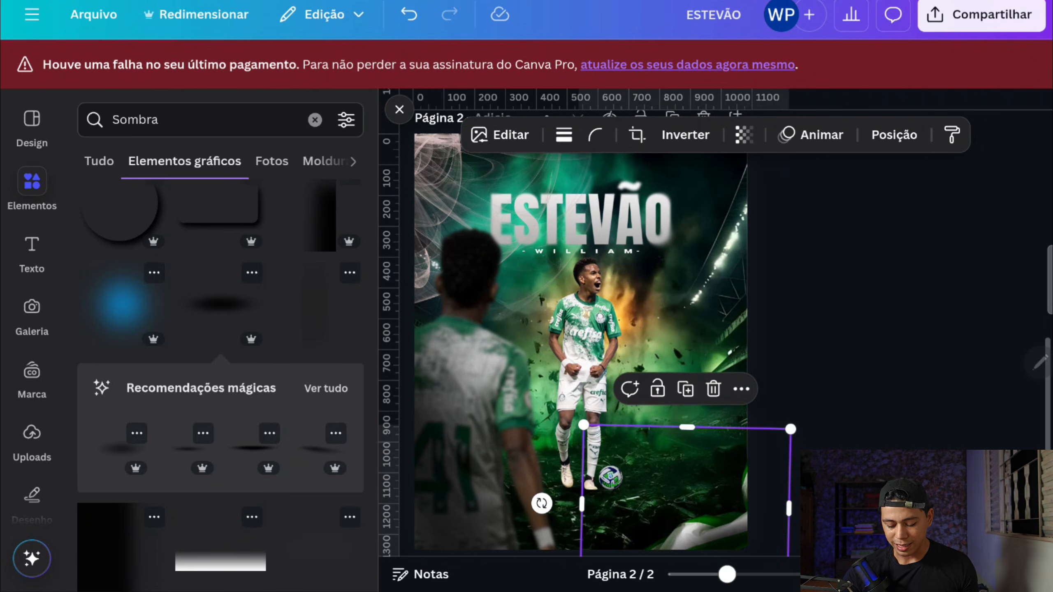
pyautogui.click(500, 134)
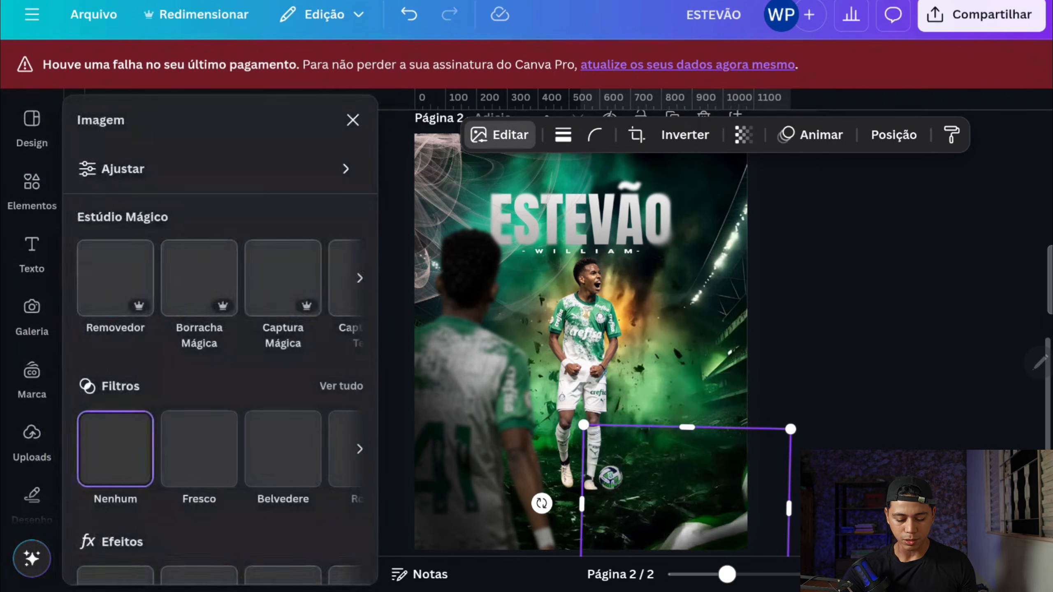
pyautogui.scroll(-3, 268, 295)
pyautogui.click(283, 475)
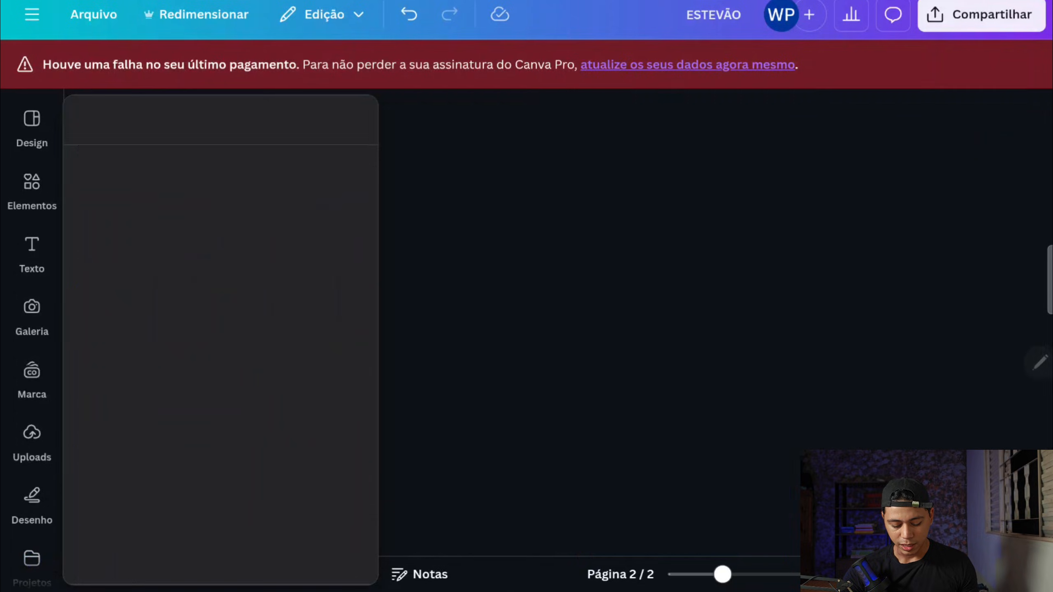
pyautogui.moveTo(86, 255); pyautogui.dragTo(152, 255)
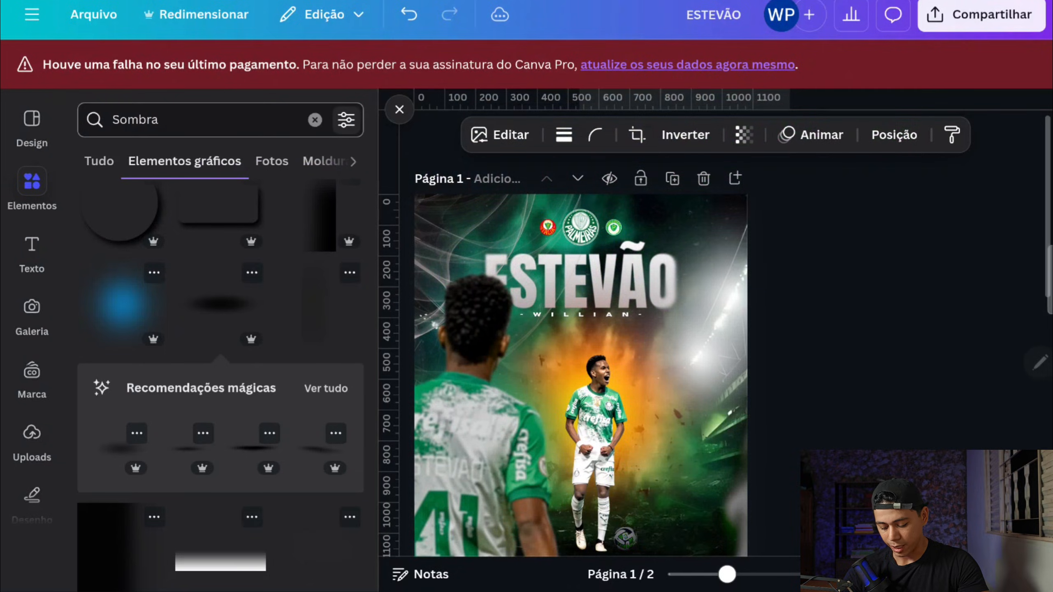
pyautogui.scroll(-2, 580, 351)
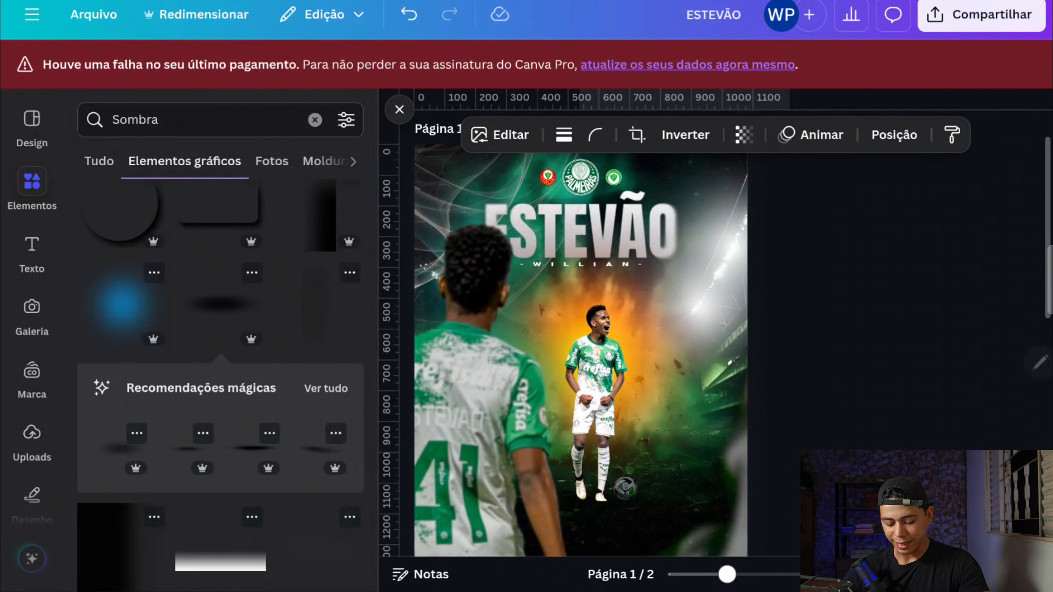
pyautogui.scroll(-2, 580, 350)
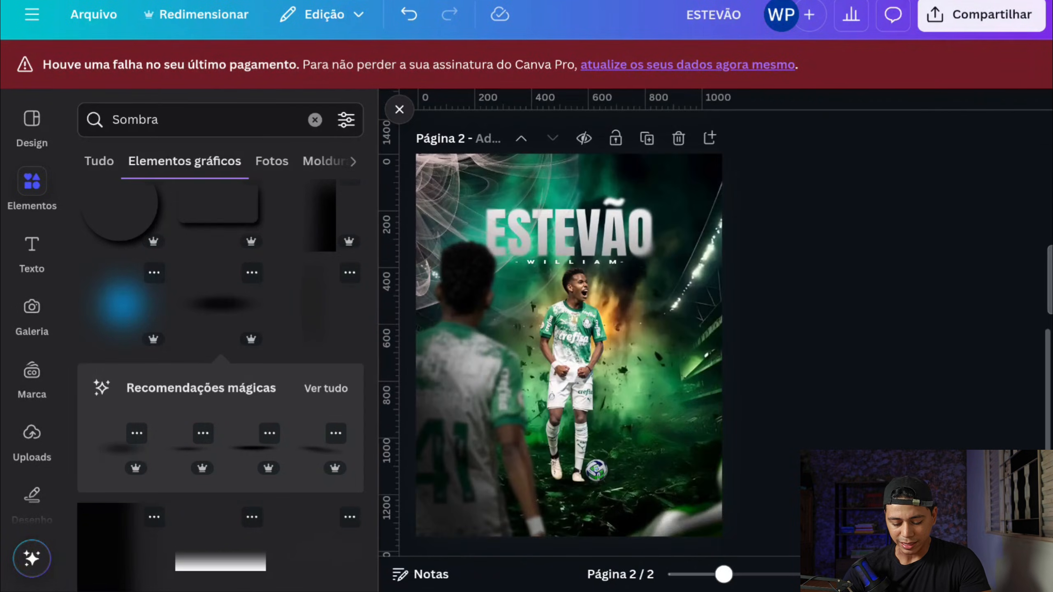
pyautogui.scroll(10, 568, 332)
pyautogui.scroll(-1, 568, 332)
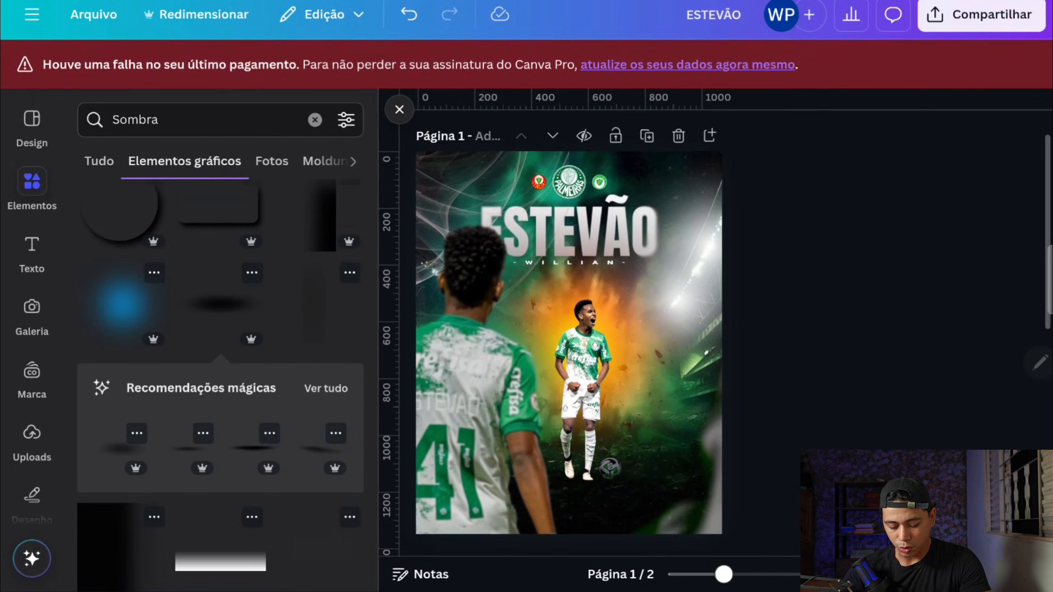
pyautogui.scroll(-10, 568, 332)
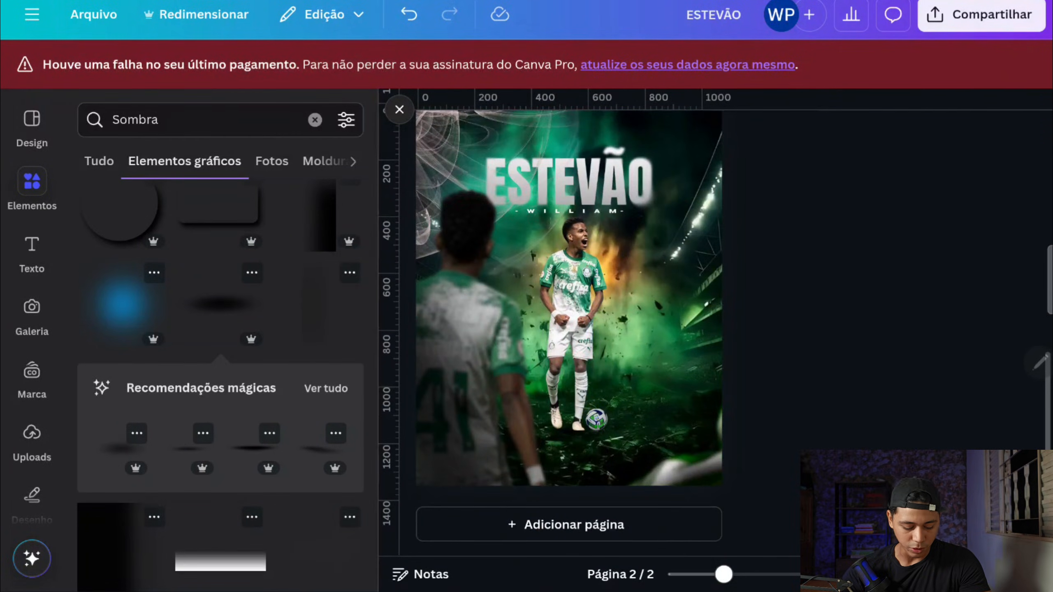
# Step: Add the uploaded Palmeiras crest to page 2 as a small badge above the title, centred horizontally on the page
pyautogui.click(32, 434)
pyautogui.moveTo(315, 453); pyautogui.dragTo(581, 369)
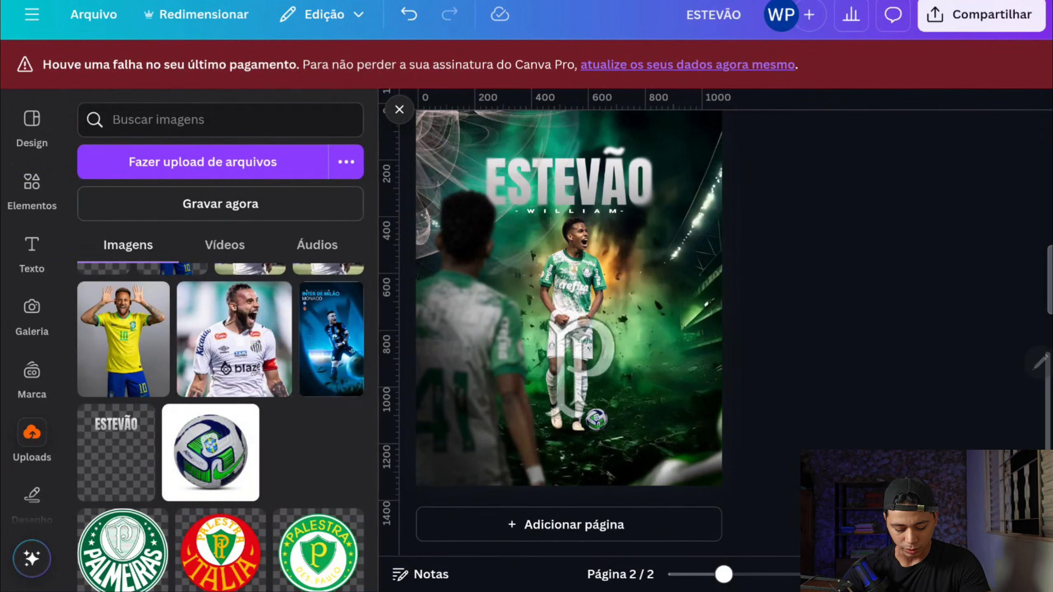
pyautogui.scroll(-2, 232, 357)
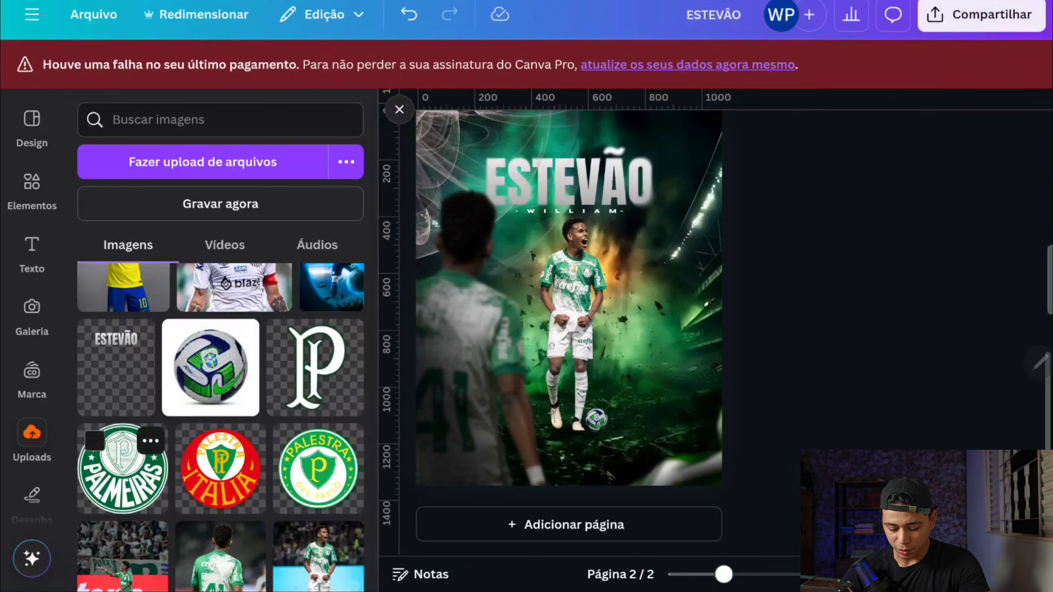
pyautogui.scroll(1, 123, 485)
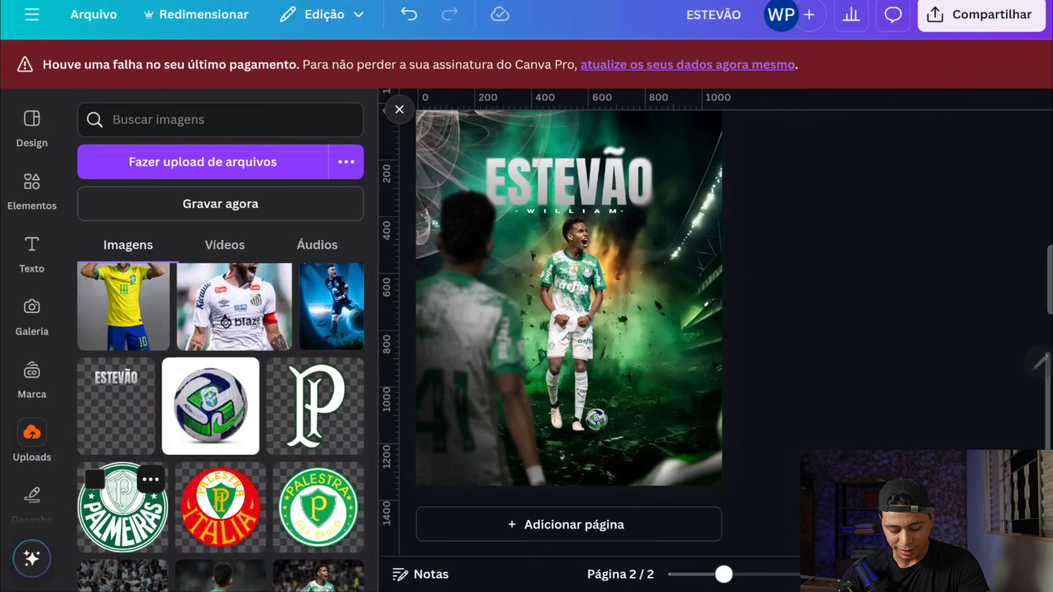
pyautogui.click(123, 506)
pyautogui.moveTo(587, 315); pyautogui.dragTo(569, 161)
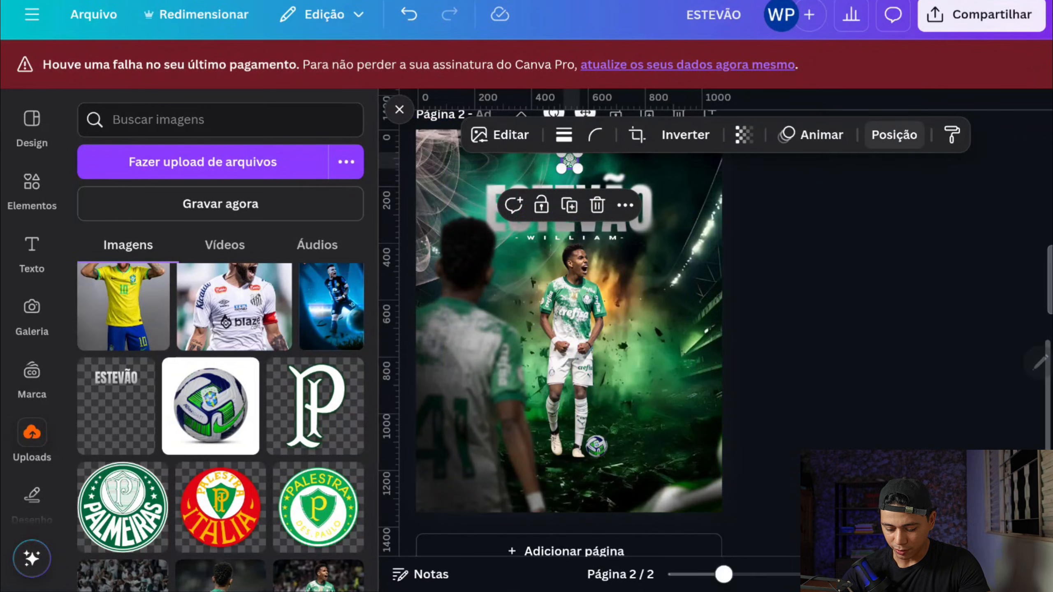
pyautogui.click(894, 135)
pyautogui.click(150, 162)
pyautogui.click(294, 379)
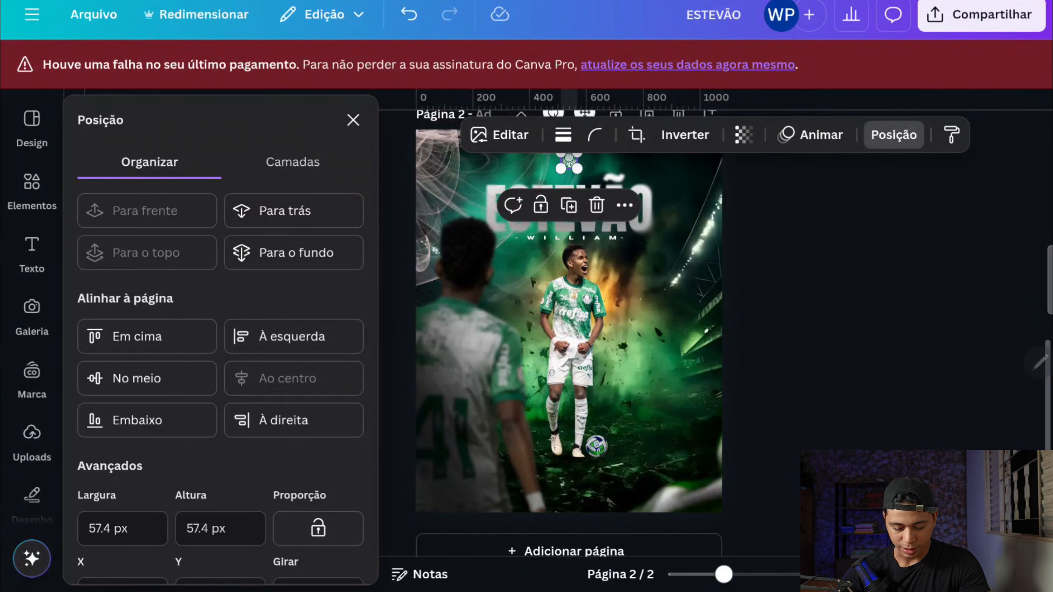
# Step: Add the uploaded green Palestra crest as a small badge just right of the Palmeiras crest
pyautogui.scroll(1, 569, 332)
pyautogui.click(32, 436)
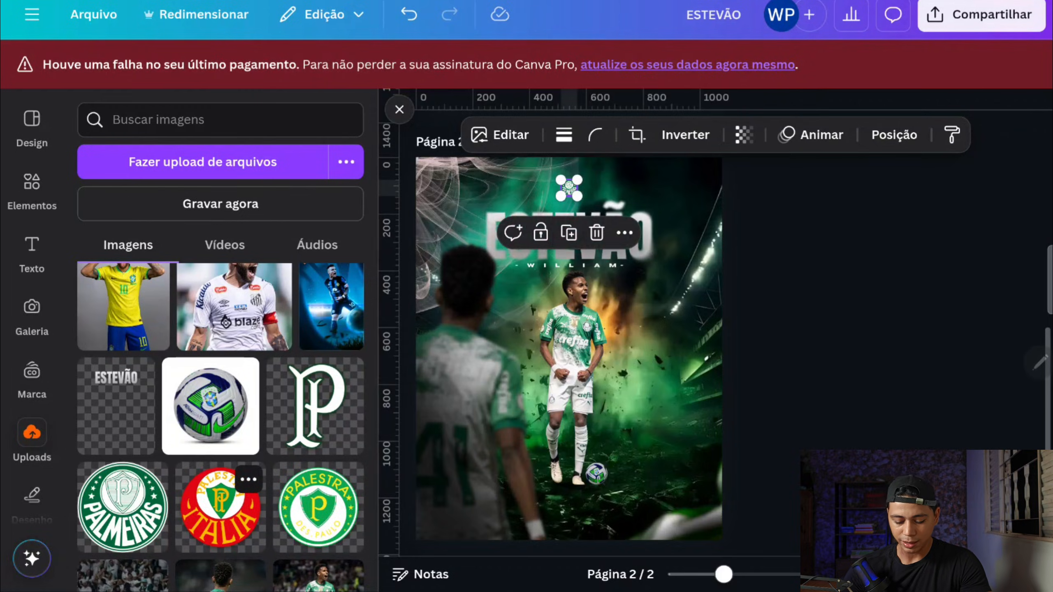
pyautogui.scroll(5, 597, 157)
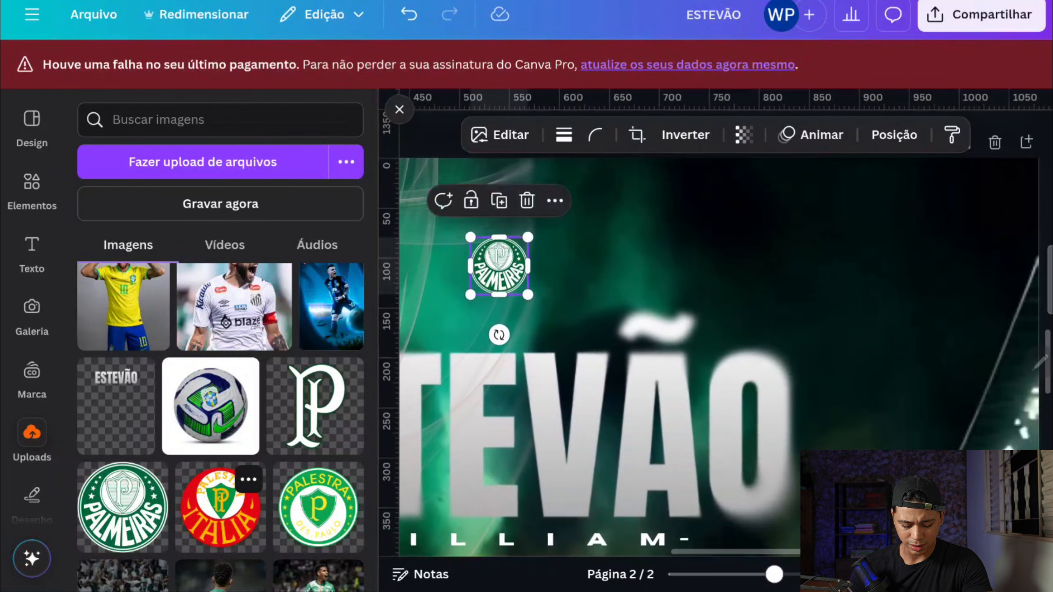
pyautogui.click(319, 506)
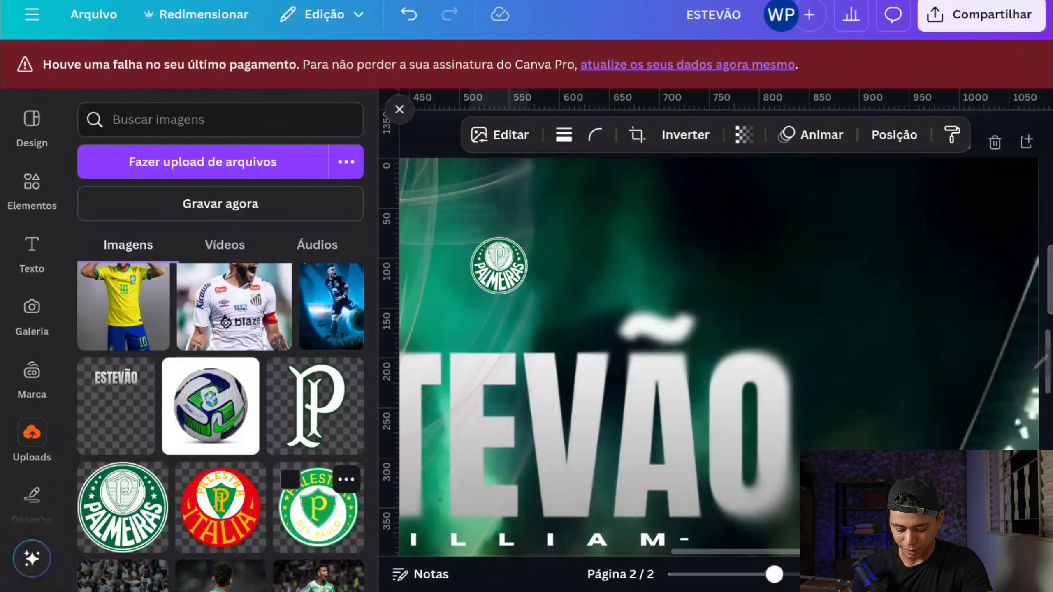
pyautogui.scroll(-5, 721, 322)
pyautogui.moveTo(645, 293)
pyautogui.mouseDown()
pyautogui.moveTo(635, 282)
pyautogui.moveTo(629, 292)
pyautogui.mouseUp()
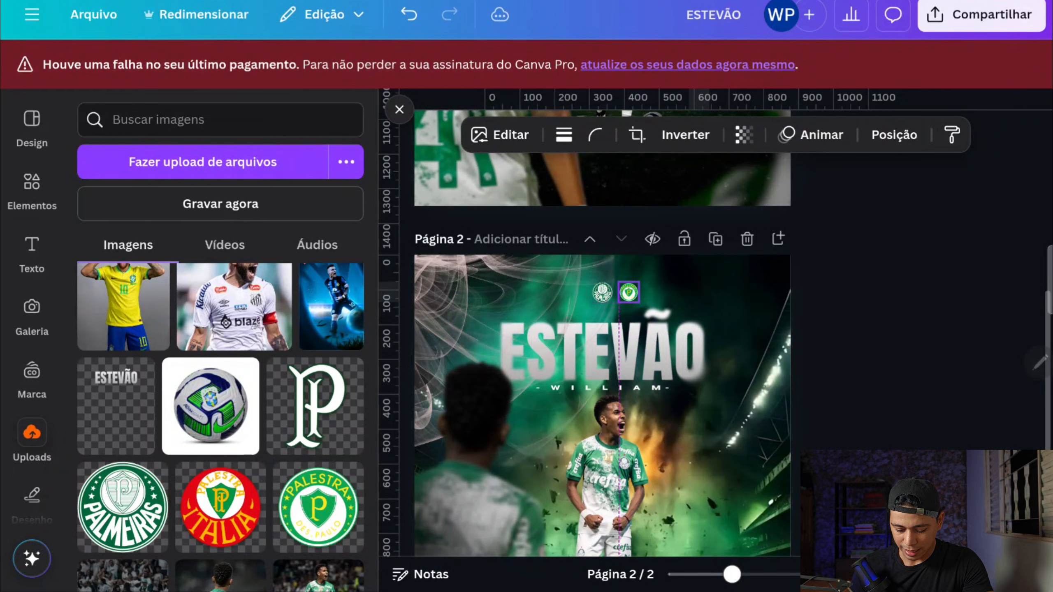
# Step: Add the uploaded red Palestra Italia crest left of the Palmeiras crest, leaving equal gaps of 17 between the three badges
pyautogui.click(220, 507)
pyautogui.moveTo(602, 489); pyautogui.dragTo(582, 291)
pyautogui.scroll(5, 589, 271)
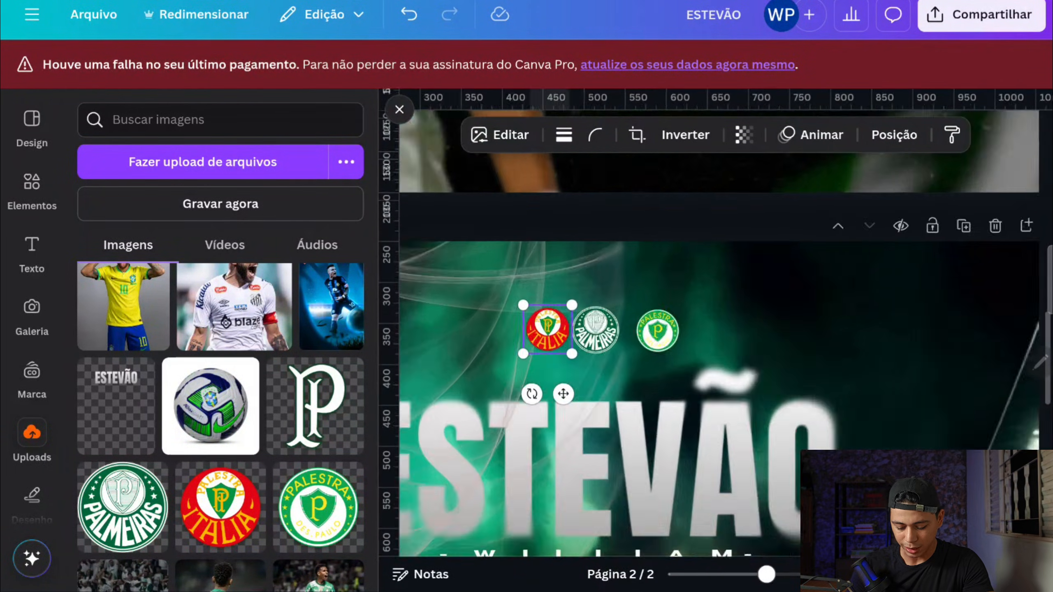
pyautogui.moveTo(564, 342); pyautogui.dragTo(542, 345)
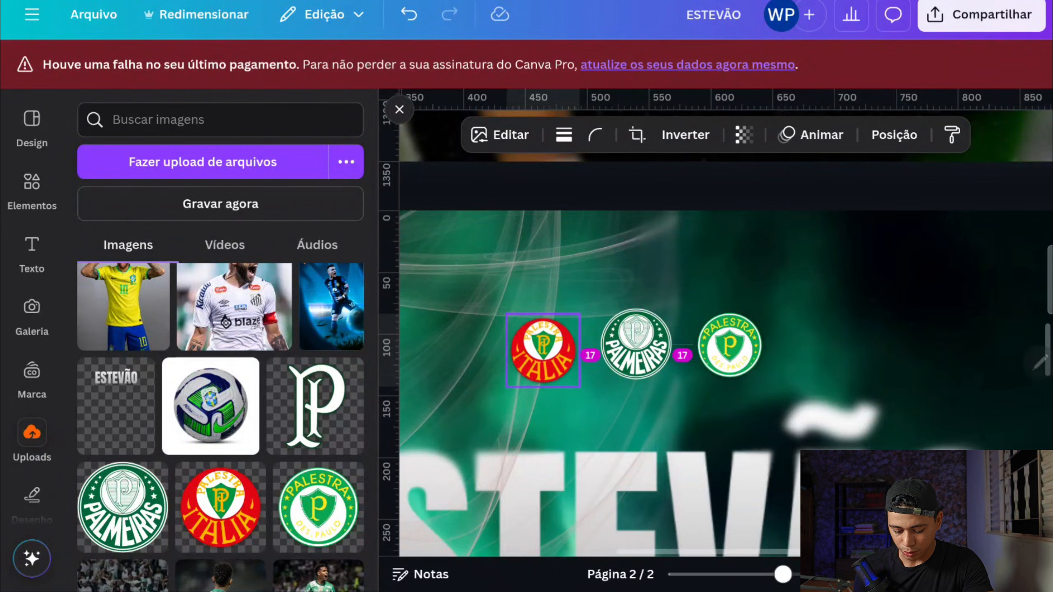
pyautogui.scroll(-3, 542, 345)
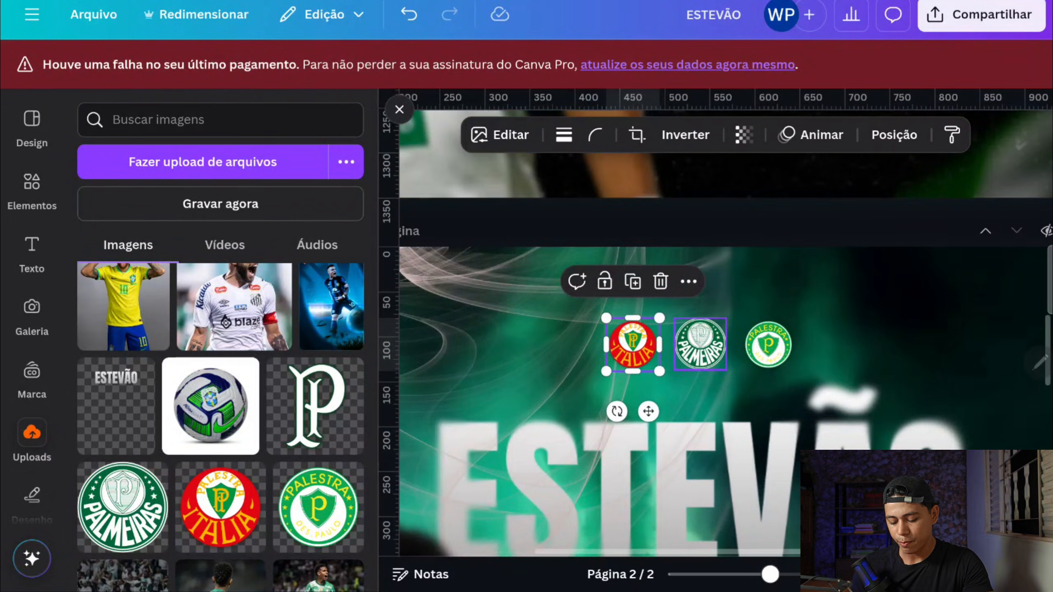
pyautogui.scroll(-3, 700, 344)
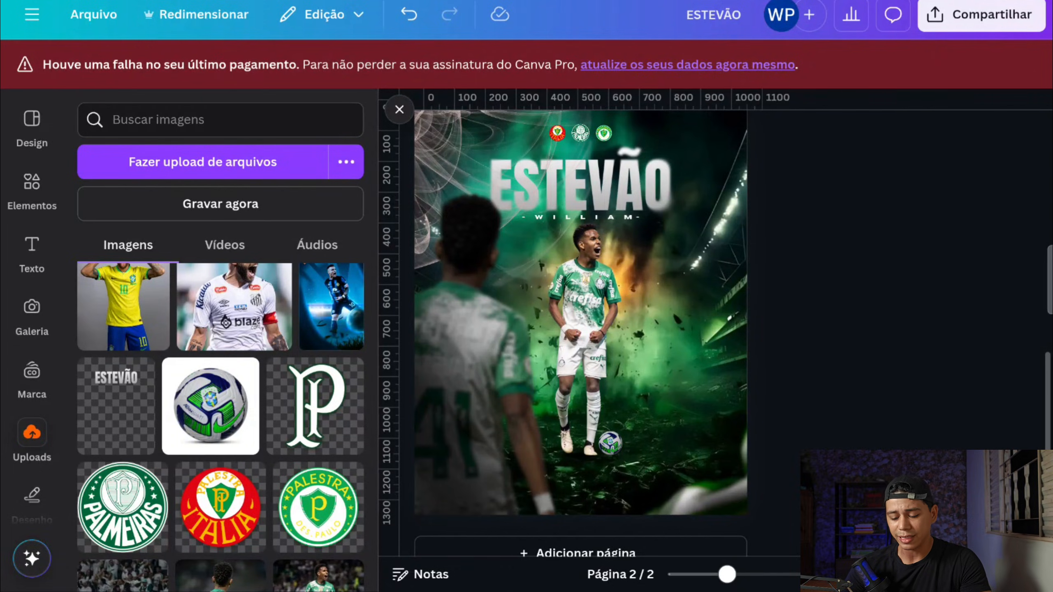
# Step: Start saving the finished poster design from the sharing options
pyautogui.click(982, 14)
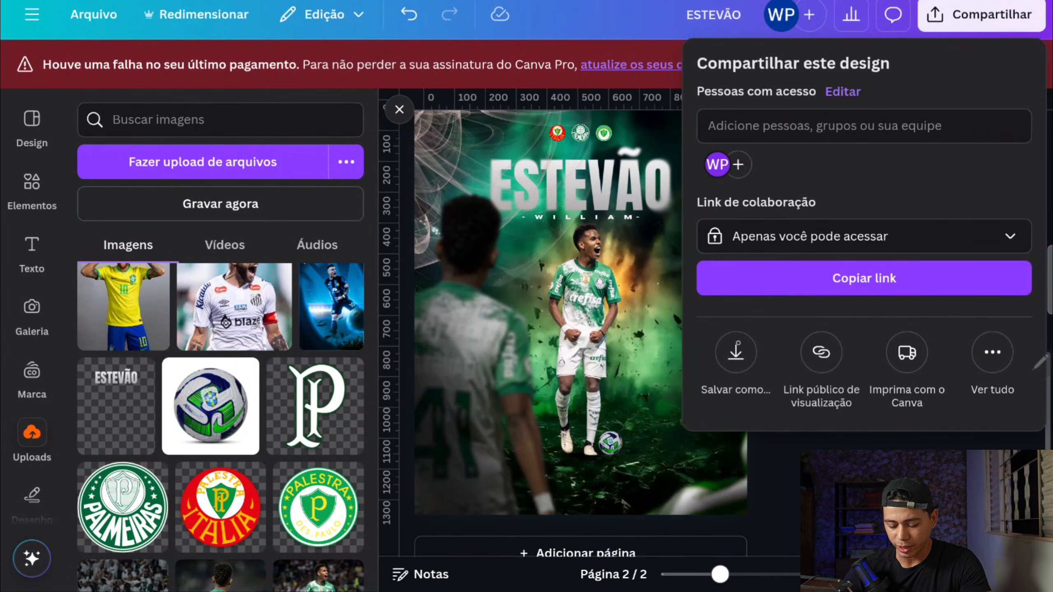
pyautogui.click(736, 352)
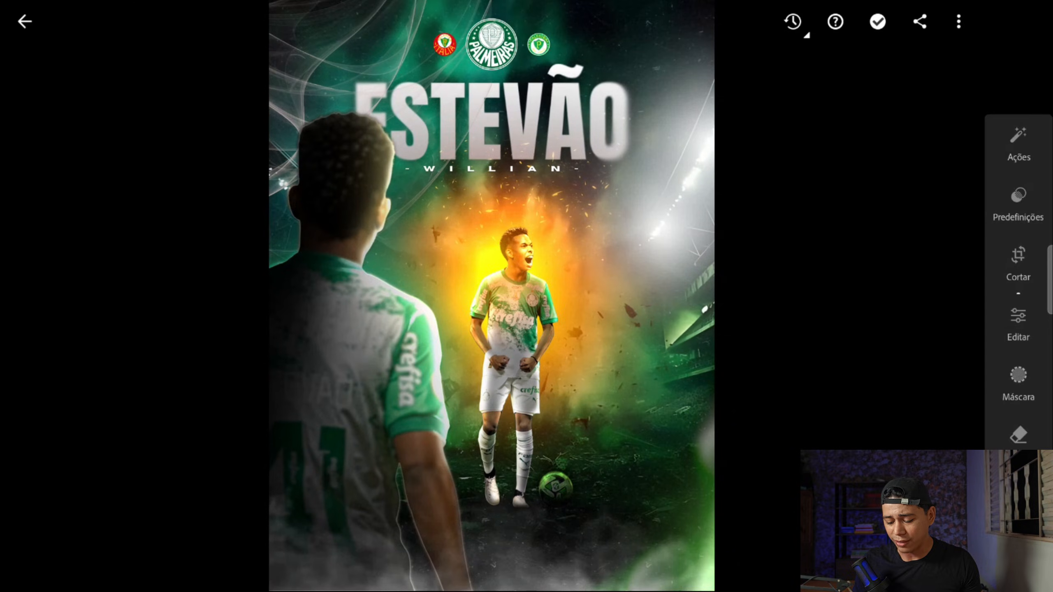
# Step: In Lightroom, apply preset 4 from the FlySet PRESETS collection to the poster
pyautogui.click(1018, 204)
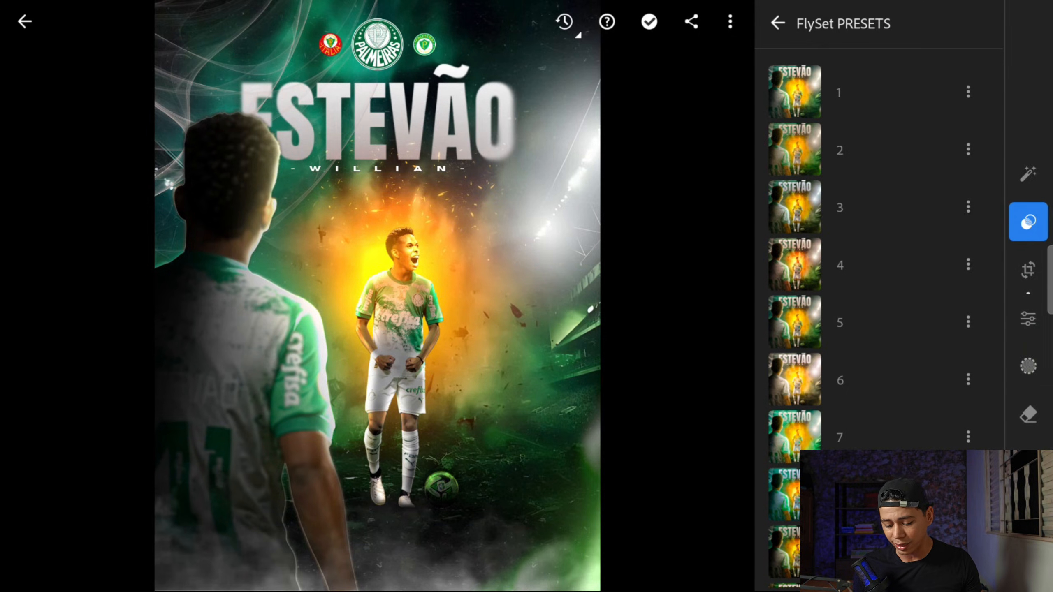
pyautogui.click(840, 264)
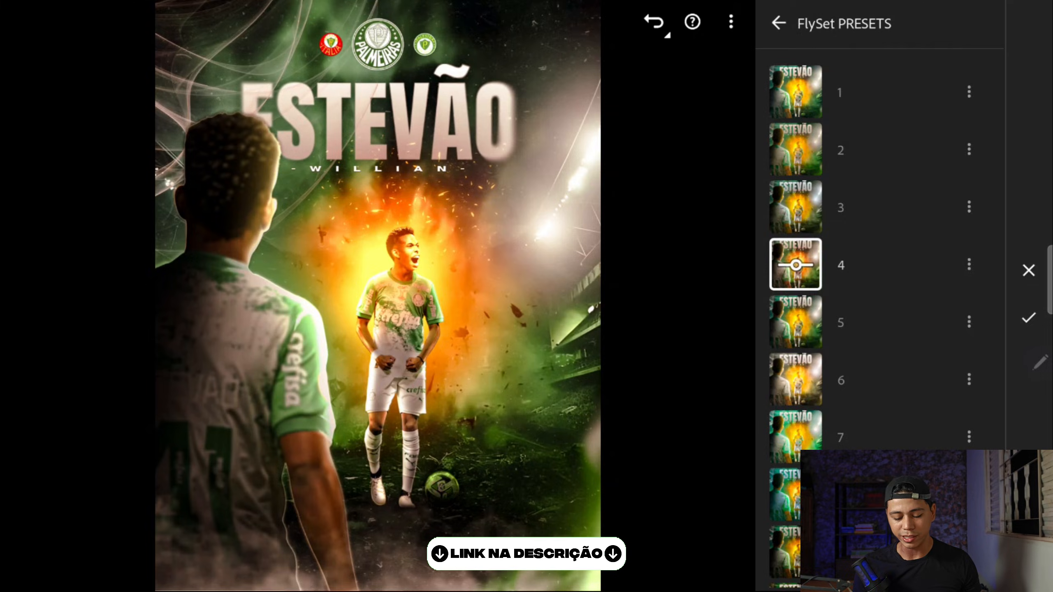
pyautogui.click(378, 297)
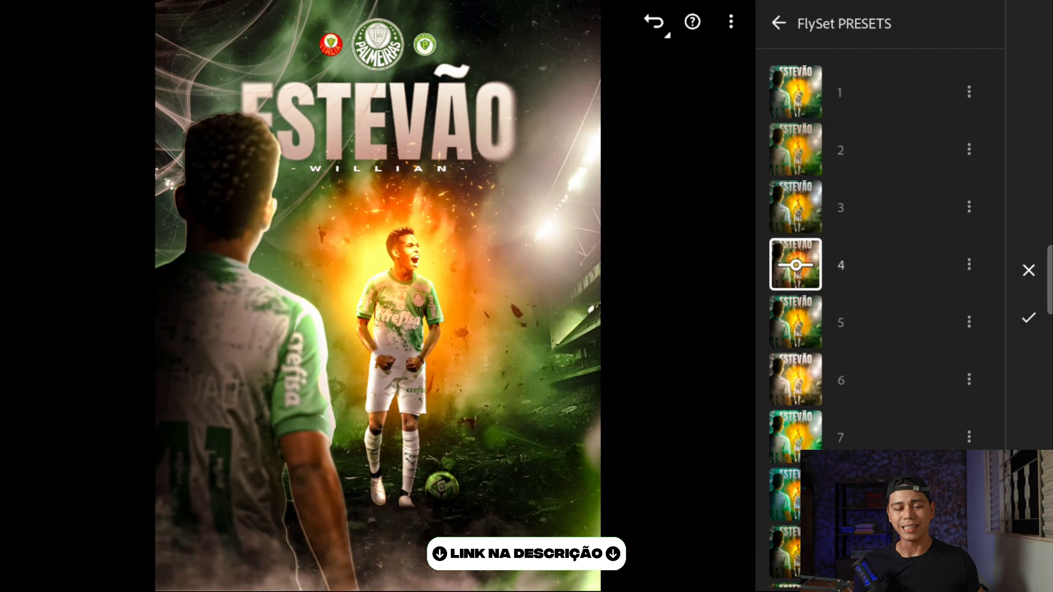